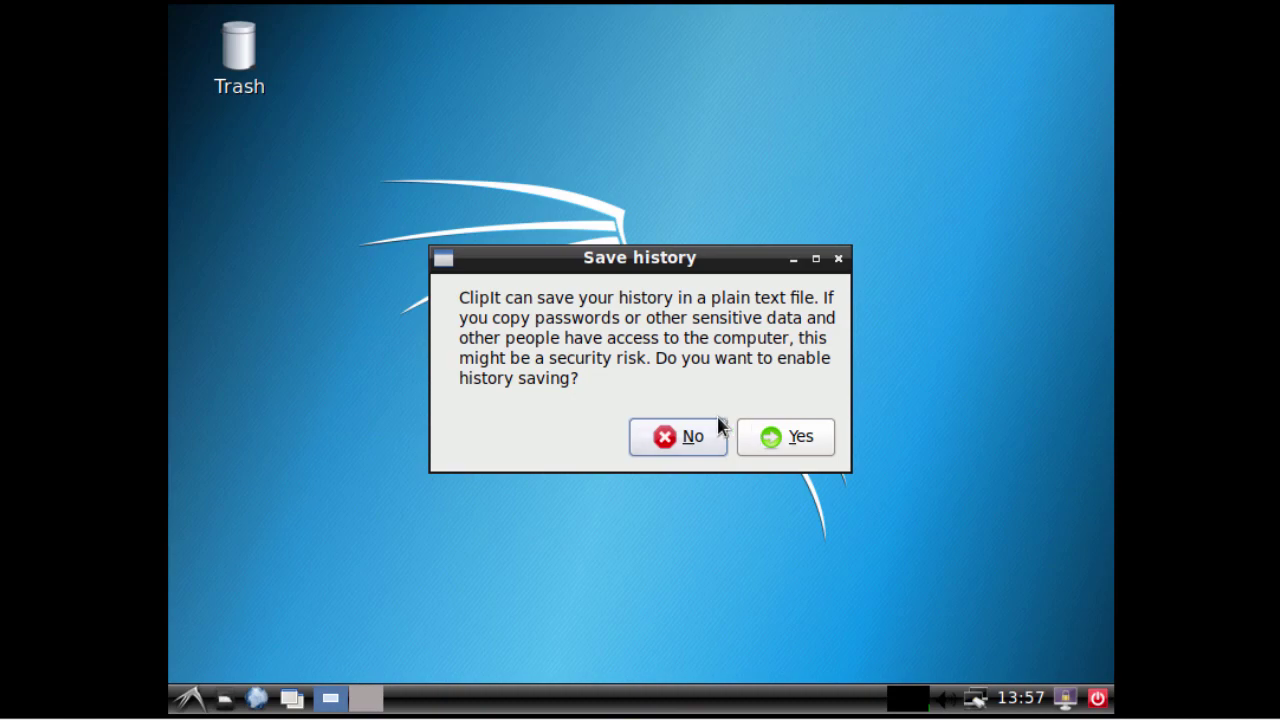
Decline ClipIt's offer to save clipboard history in a plain text file.
{"action": "left_click", "coordinate": [665, 440]}
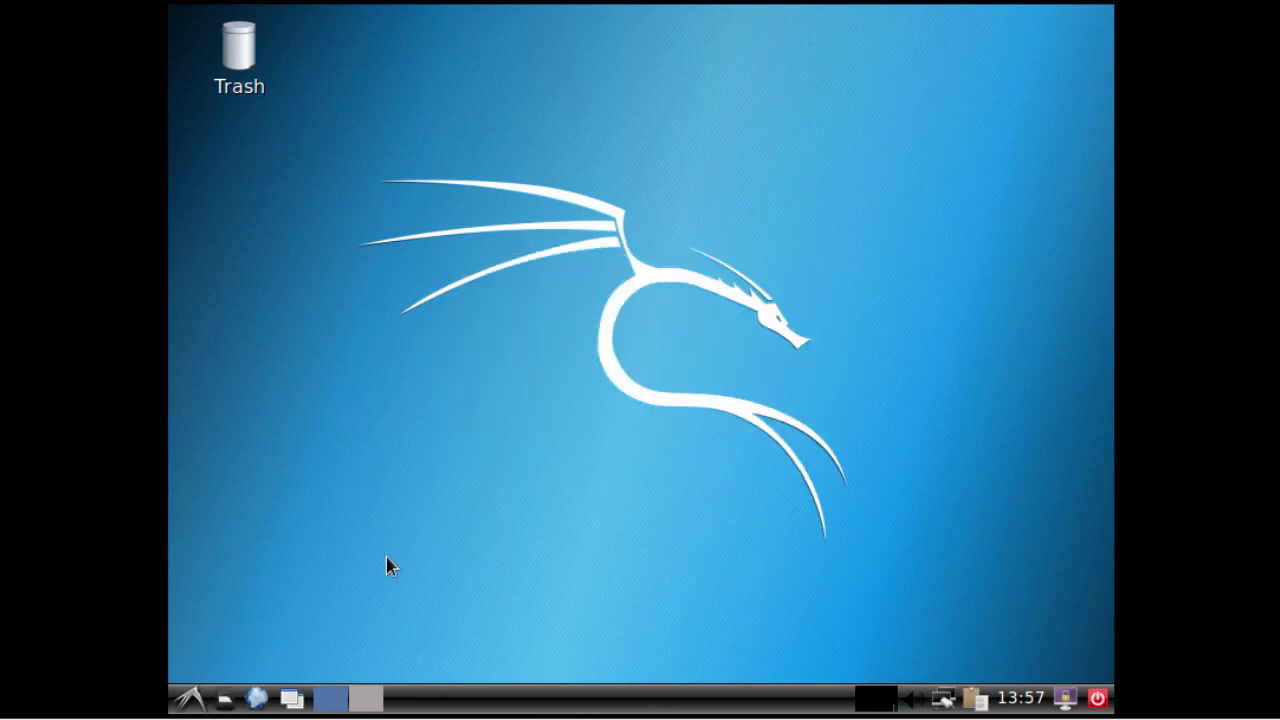
{"action": "left_click", "coordinate": [191, 698]}
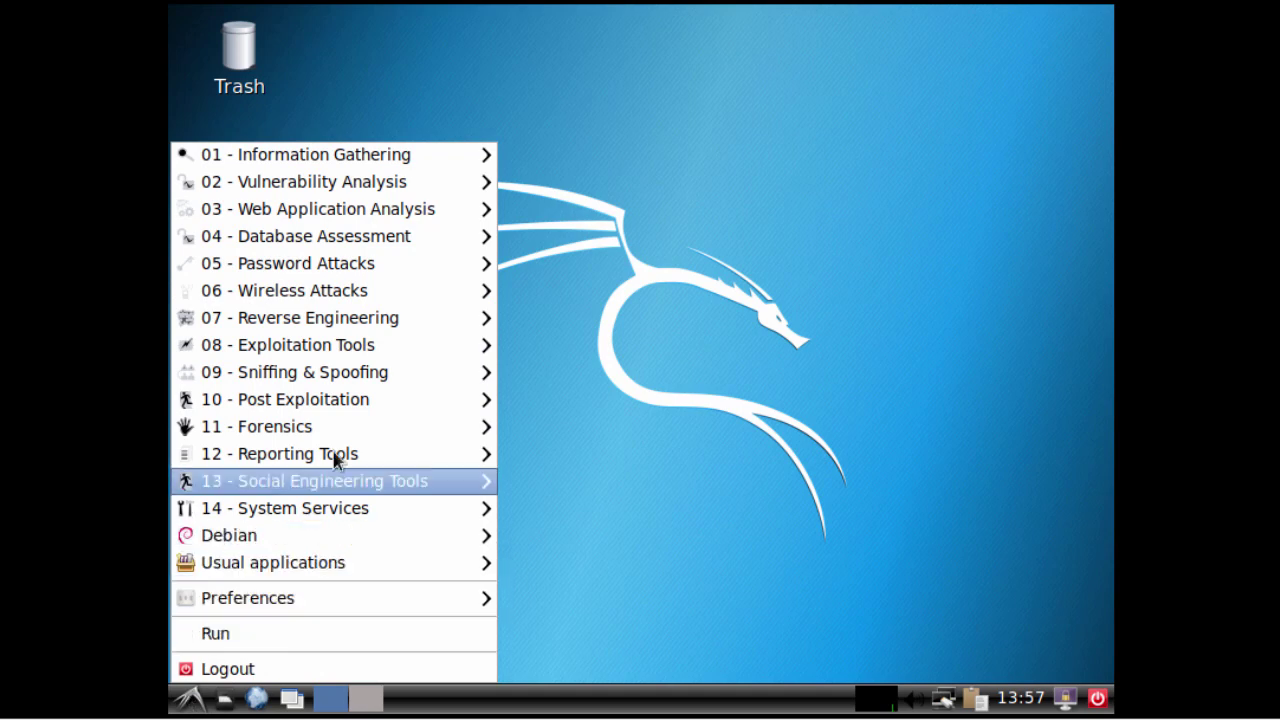
{"action": "mouse_move", "coordinate": [380, 401]}
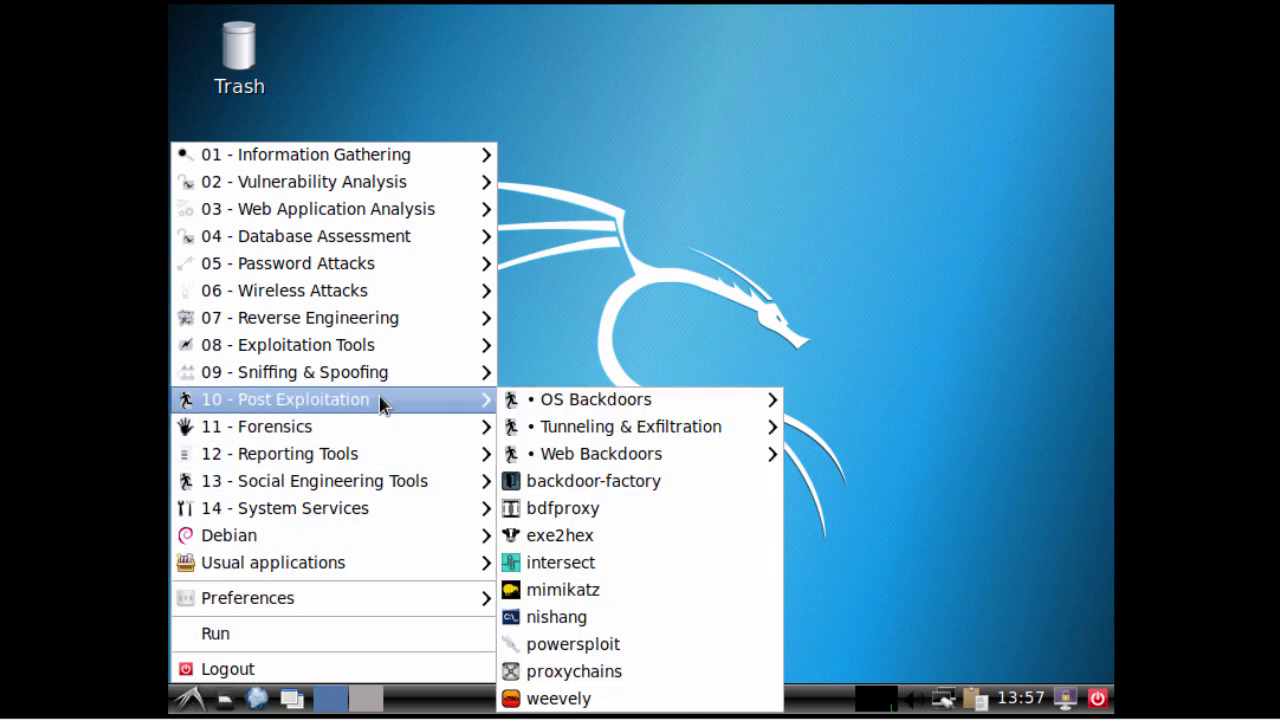
{"action": "left_click", "coordinate": [655, 311]}
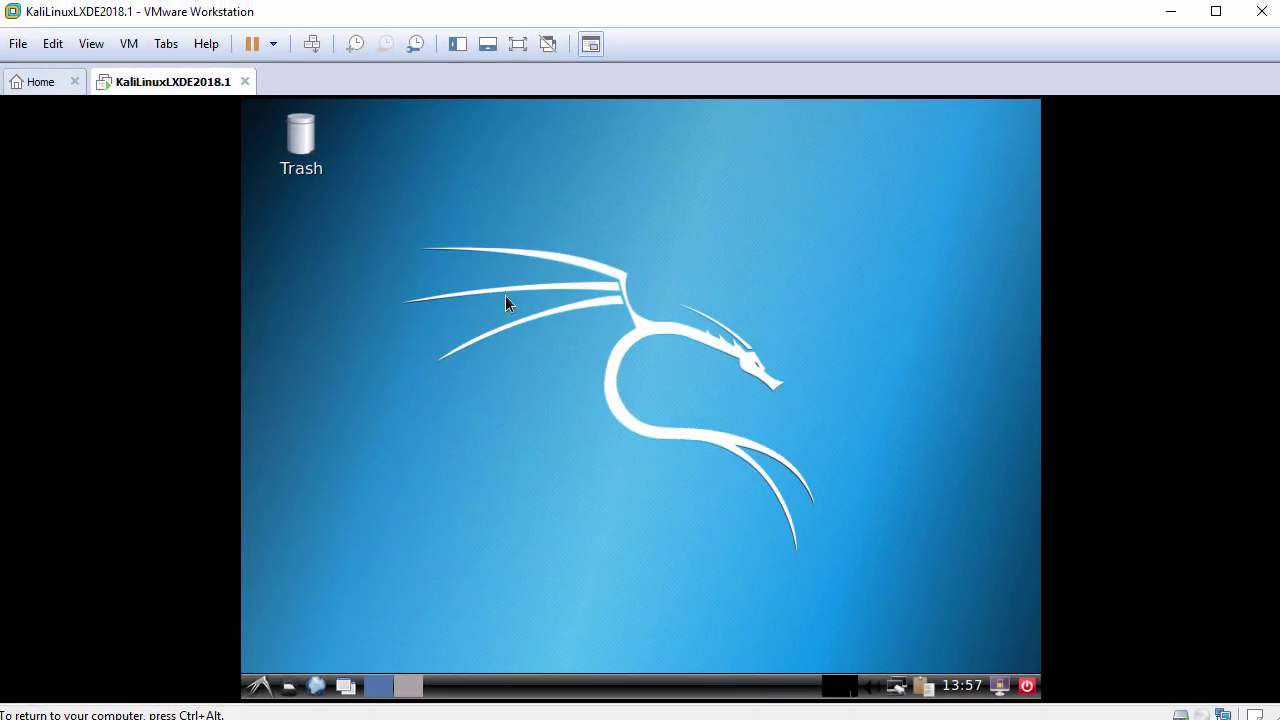
{"action": "left_click", "coordinate": [92, 44]}
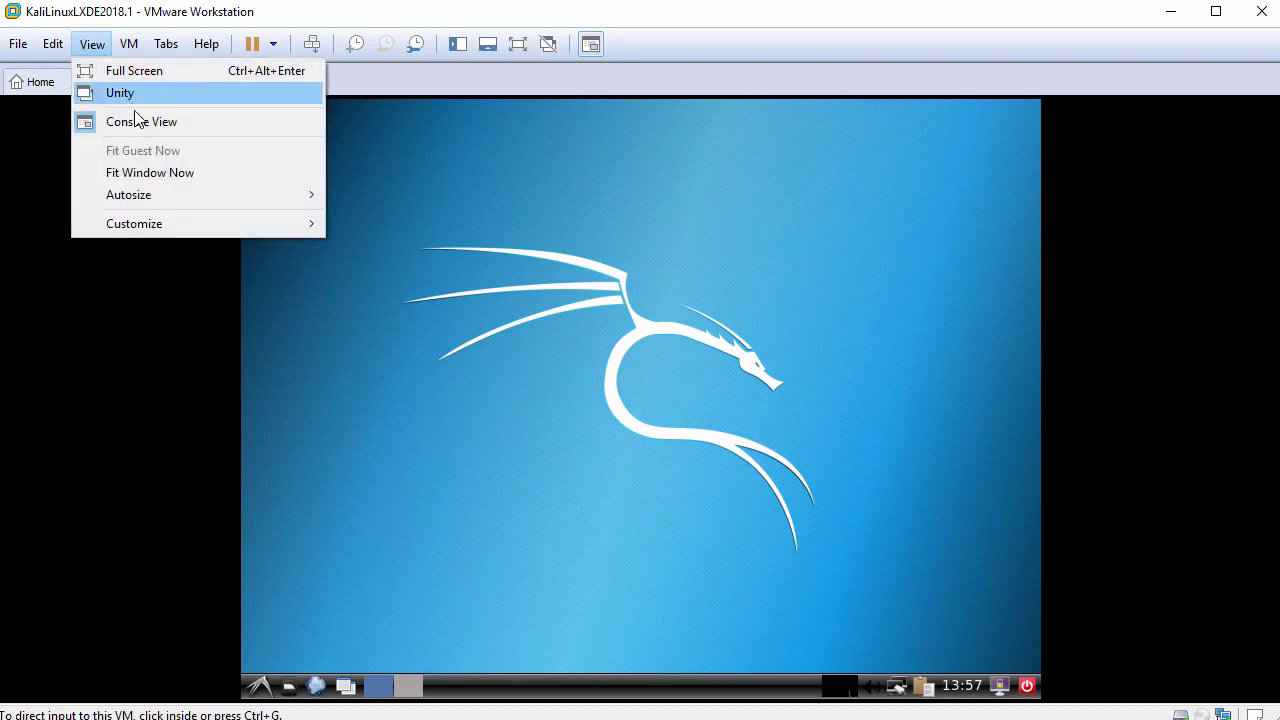
{"action": "left_click", "coordinate": [427, 316]}
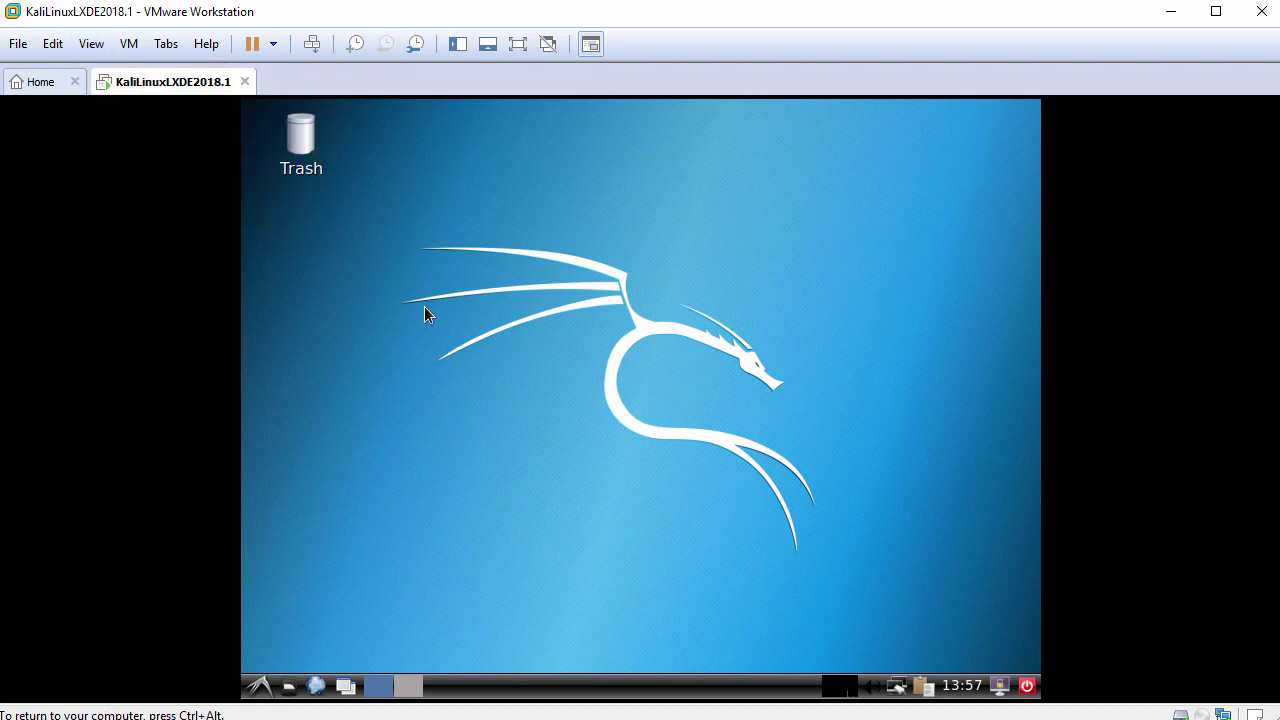
Launch LXTerminal and shift its window slightly left on the desktop.
{"action": "left_click", "coordinate": [260, 688]}
{"action": "mouse_move", "coordinate": [449, 574]}
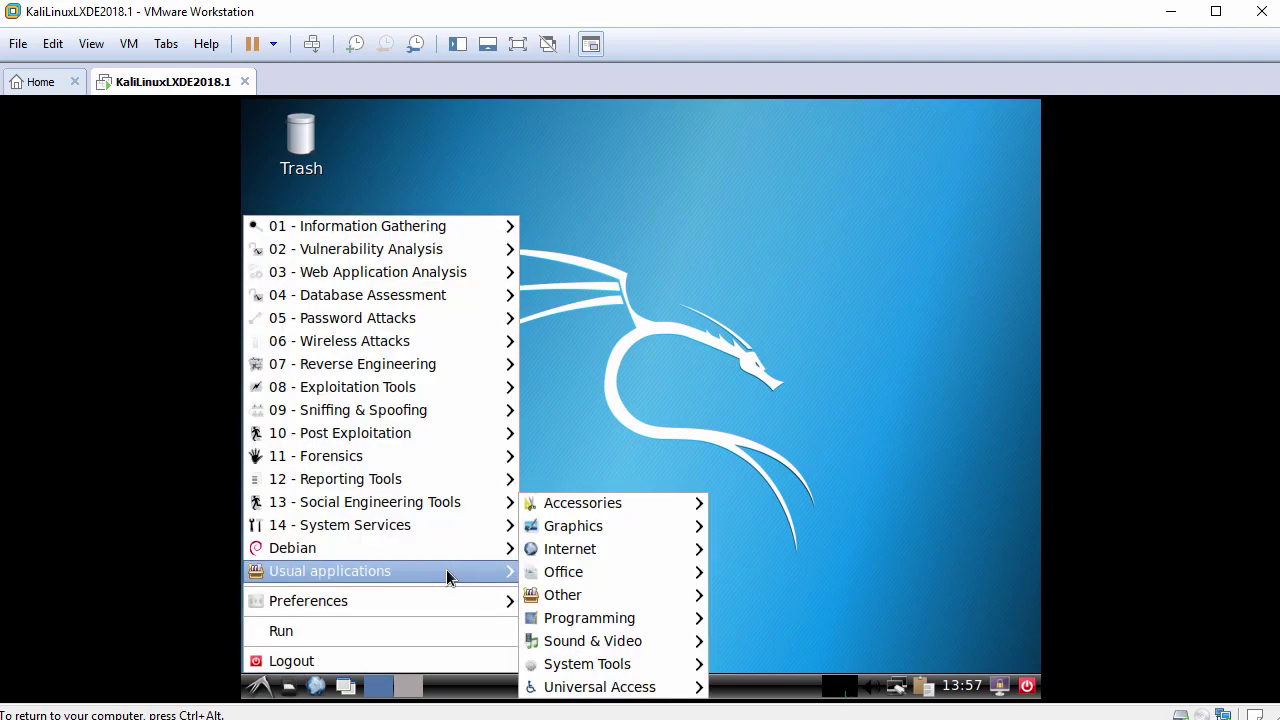
{"action": "mouse_move", "coordinate": [628, 668]}
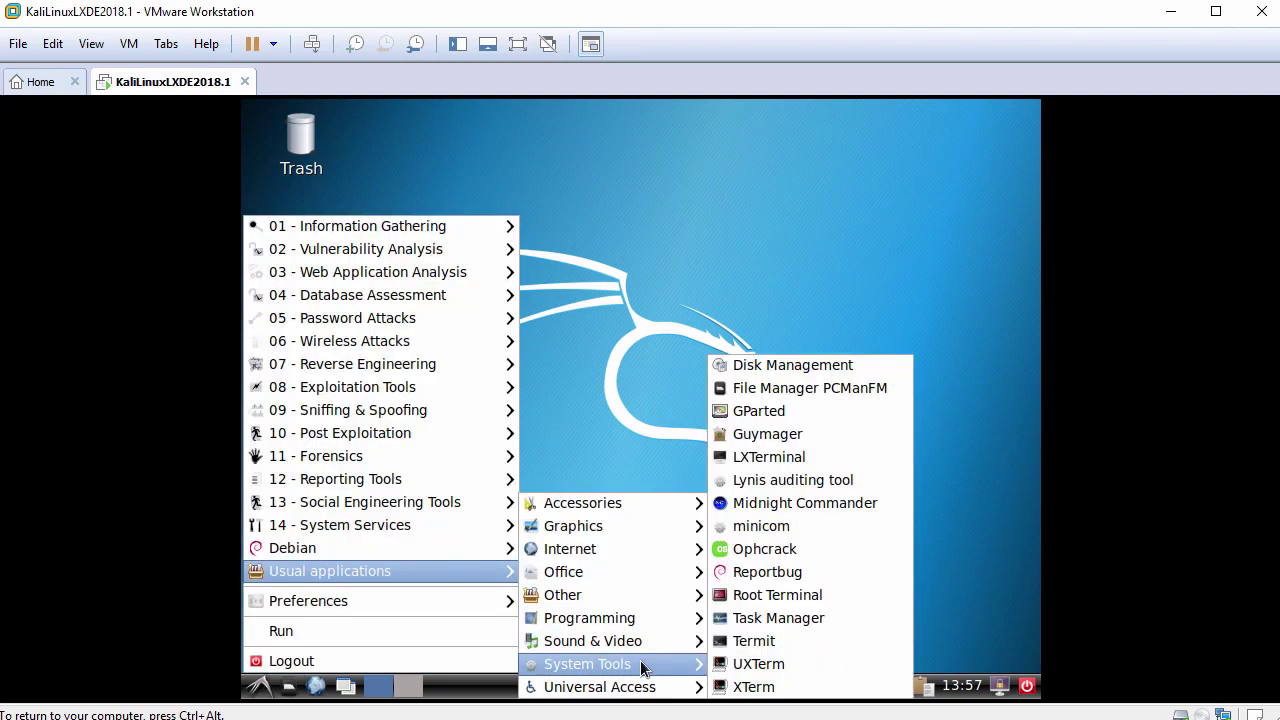
{"action": "left_click", "coordinate": [769, 457]}
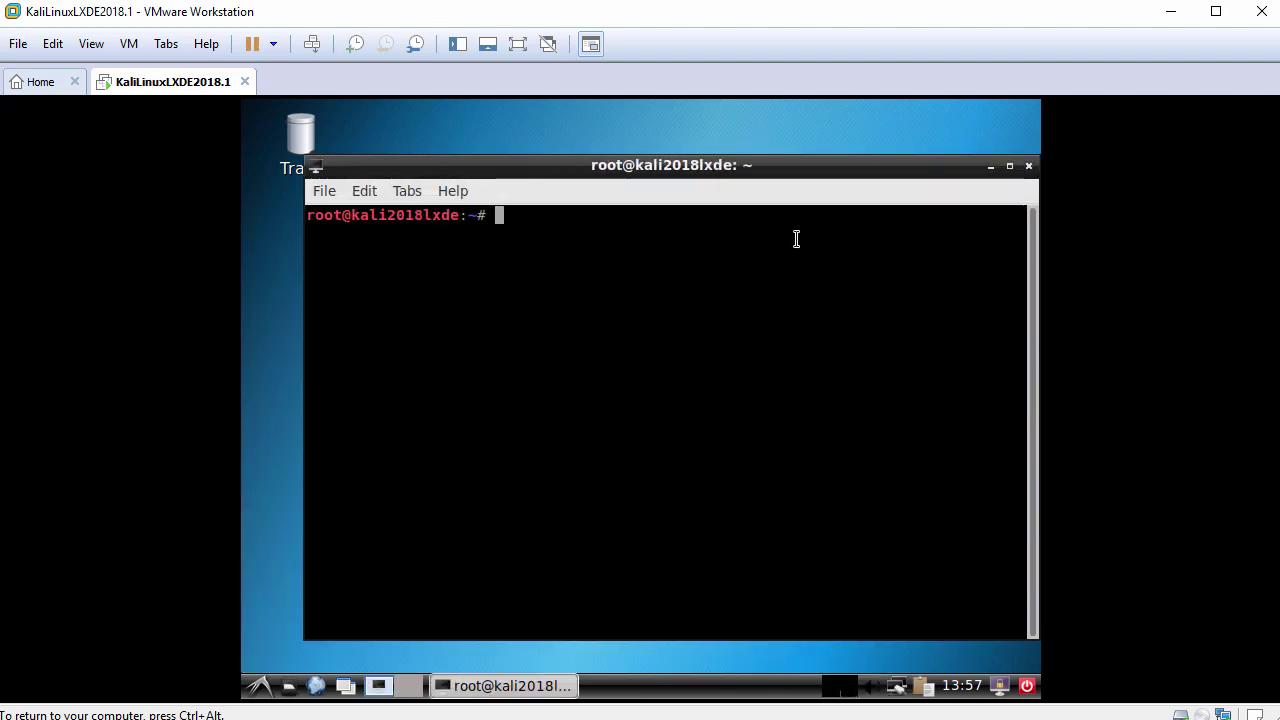
{"action": "left_click_drag", "start_coordinate": [797, 175], "coordinate": [757, 175]}
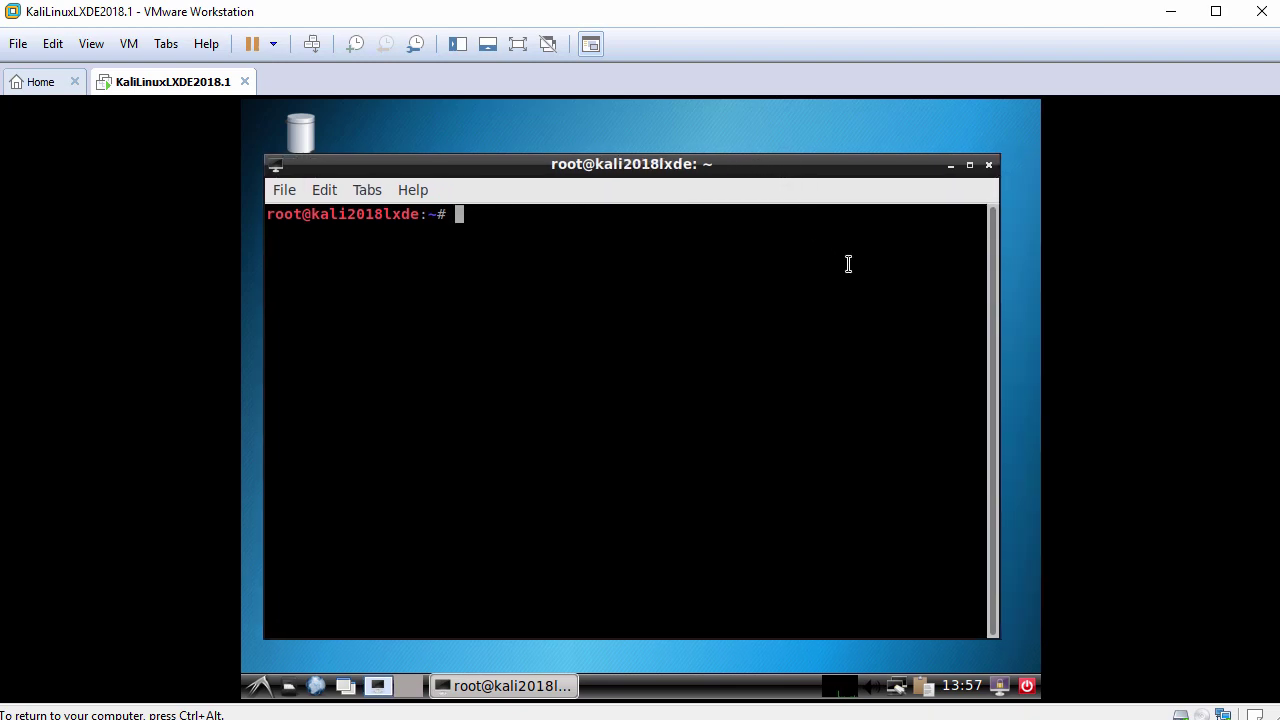
{"action": "key", "text": "Return"}
{"action": "type", "text": "pi"}
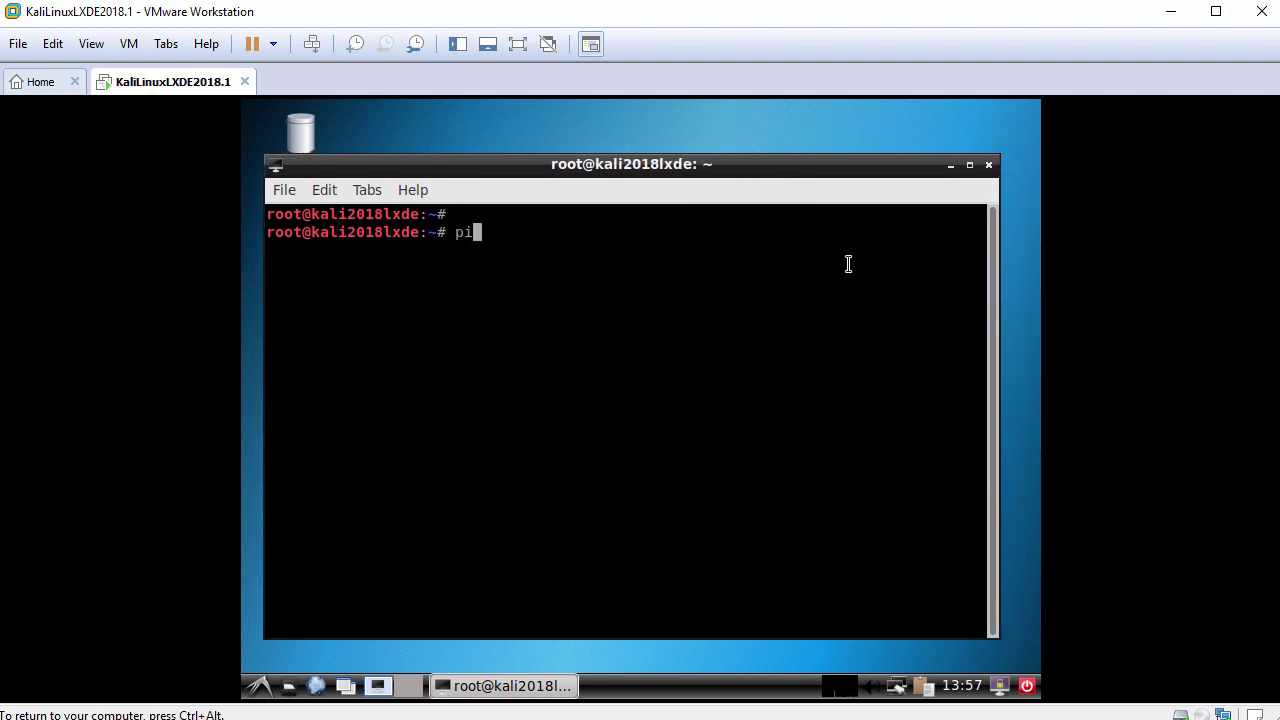
{"action": "type", "text": "ng -c 3 www.google.com"}
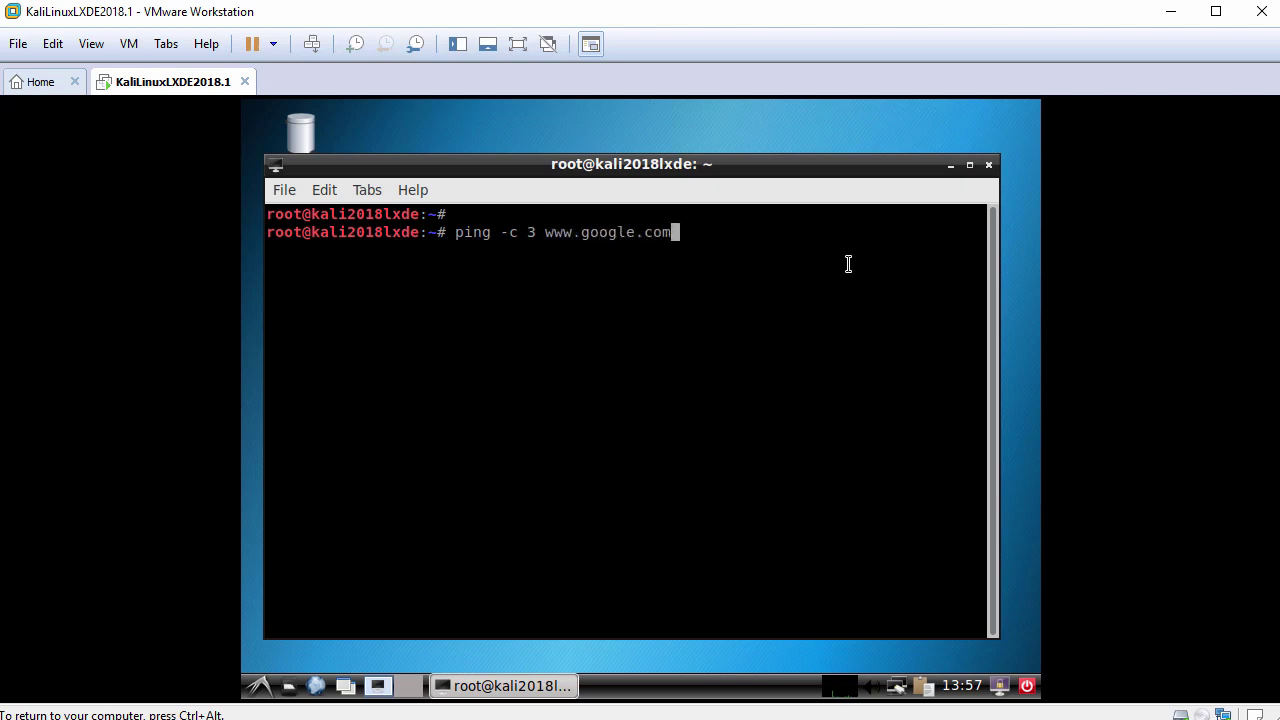
{"action": "key", "text": "Return"}
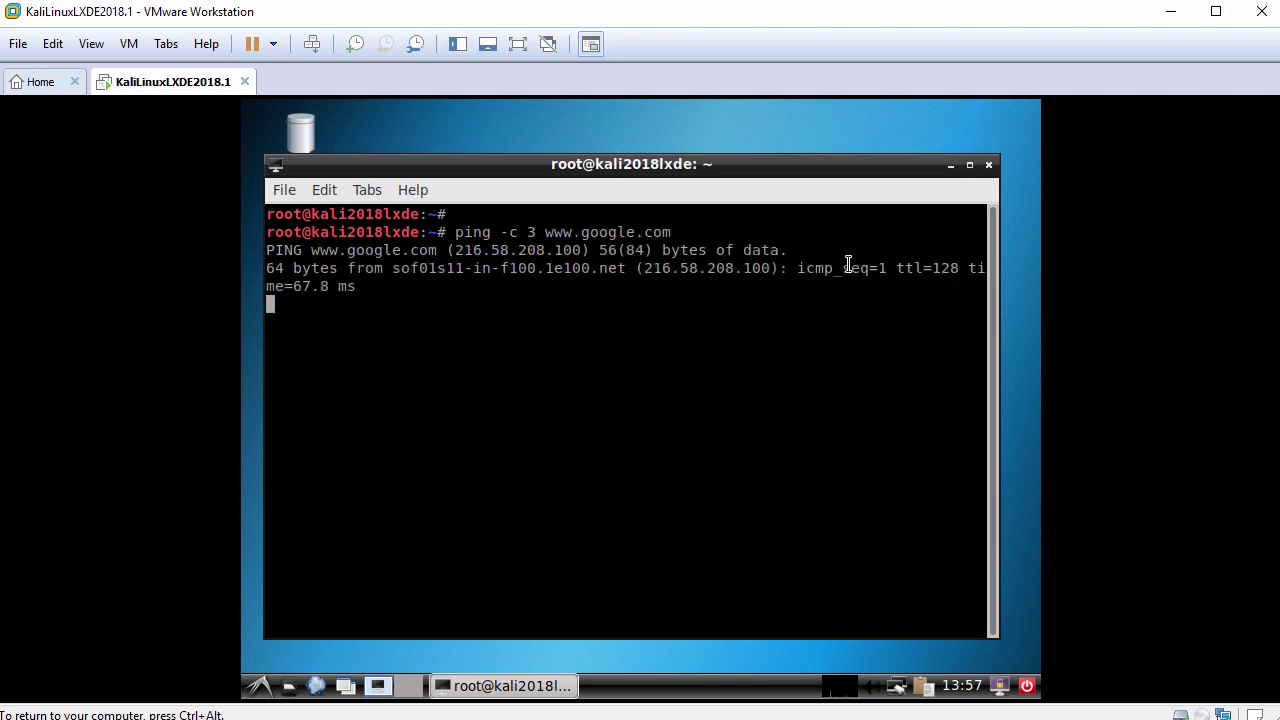
{"action": "key", "text": "Return"}
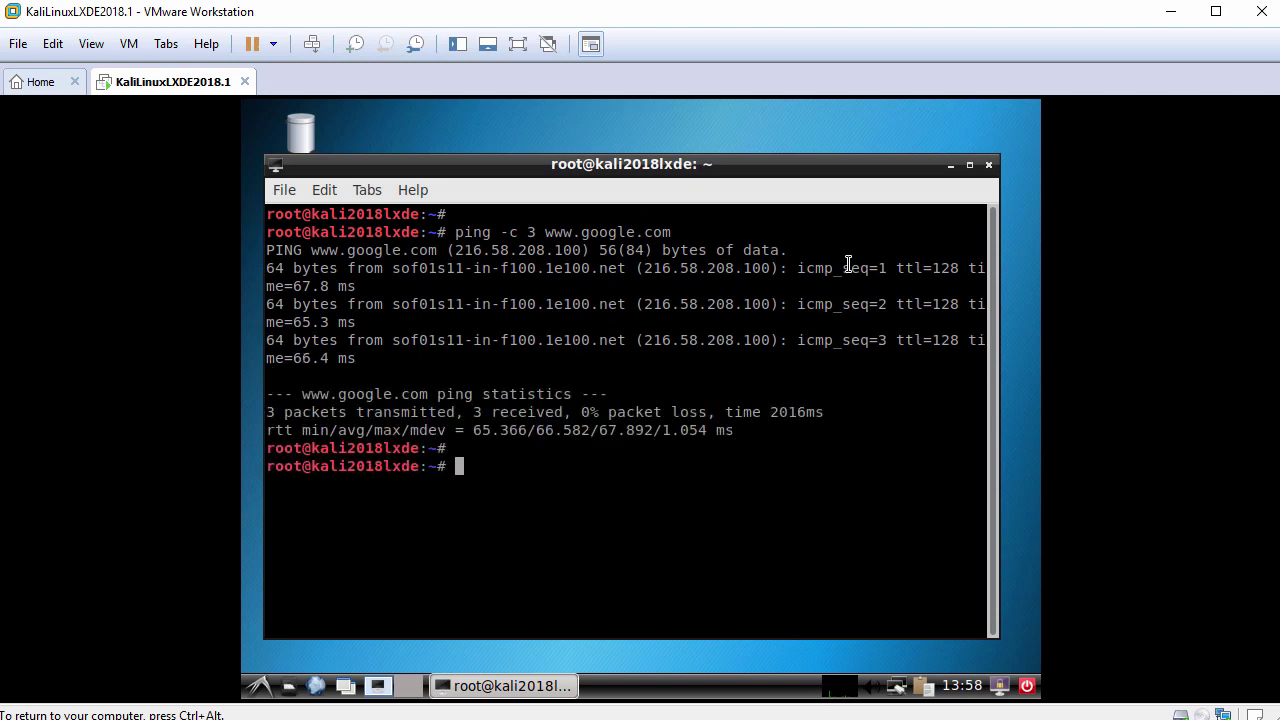
Refresh the package lists with apt update.
{"action": "type", "text": "apt update"}
{"action": "key", "text": "Return"}
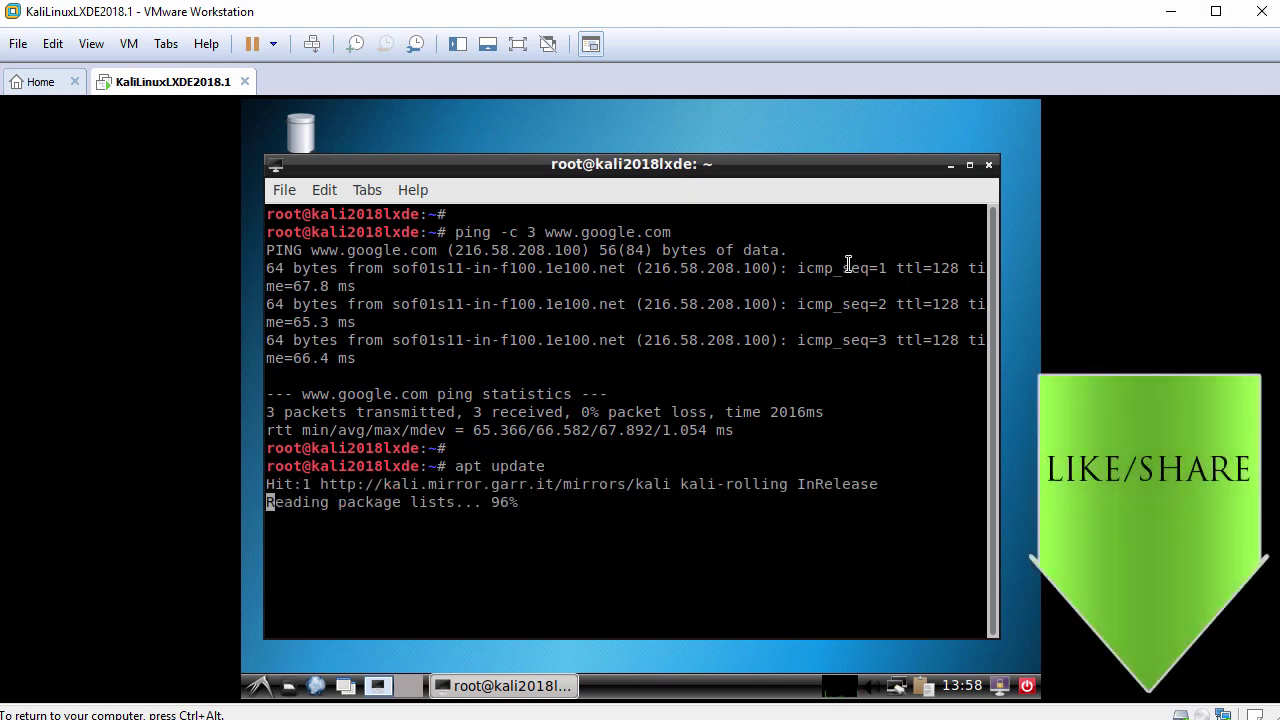
{"action": "key", "text": "Return"}
Install the open-vm-tools-desktop package with apt and accept the installation.
{"action": "type", "text": "apt install "}
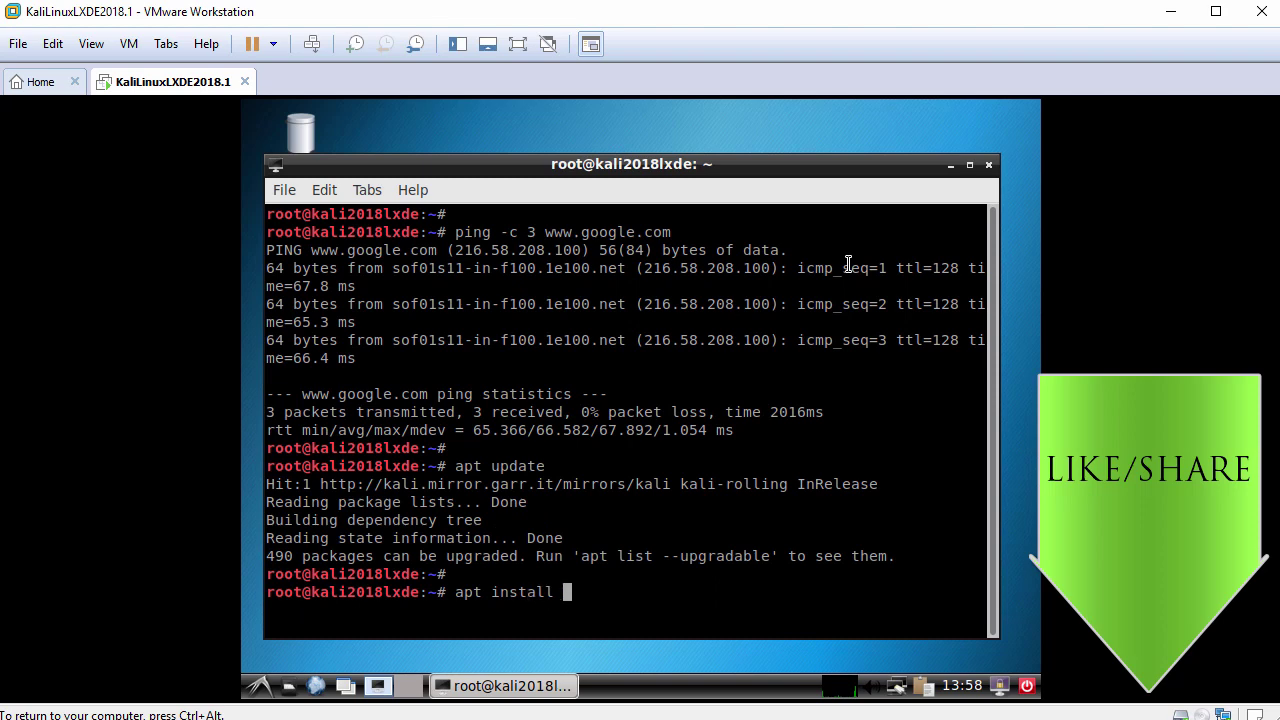
{"action": "type", "text": "open-vm-tools-desktop"}
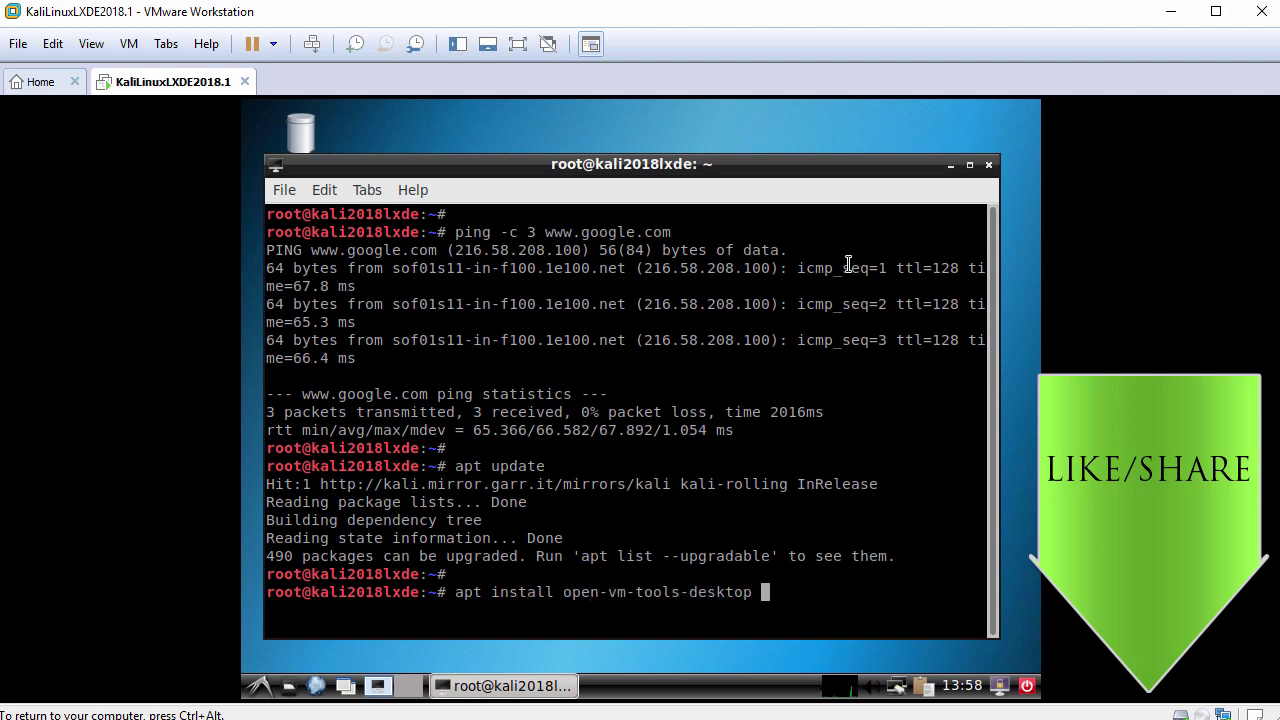
{"action": "key", "text": "Return"}
{"action": "type", "text": "y"}
{"action": "key", "text": "Return"}
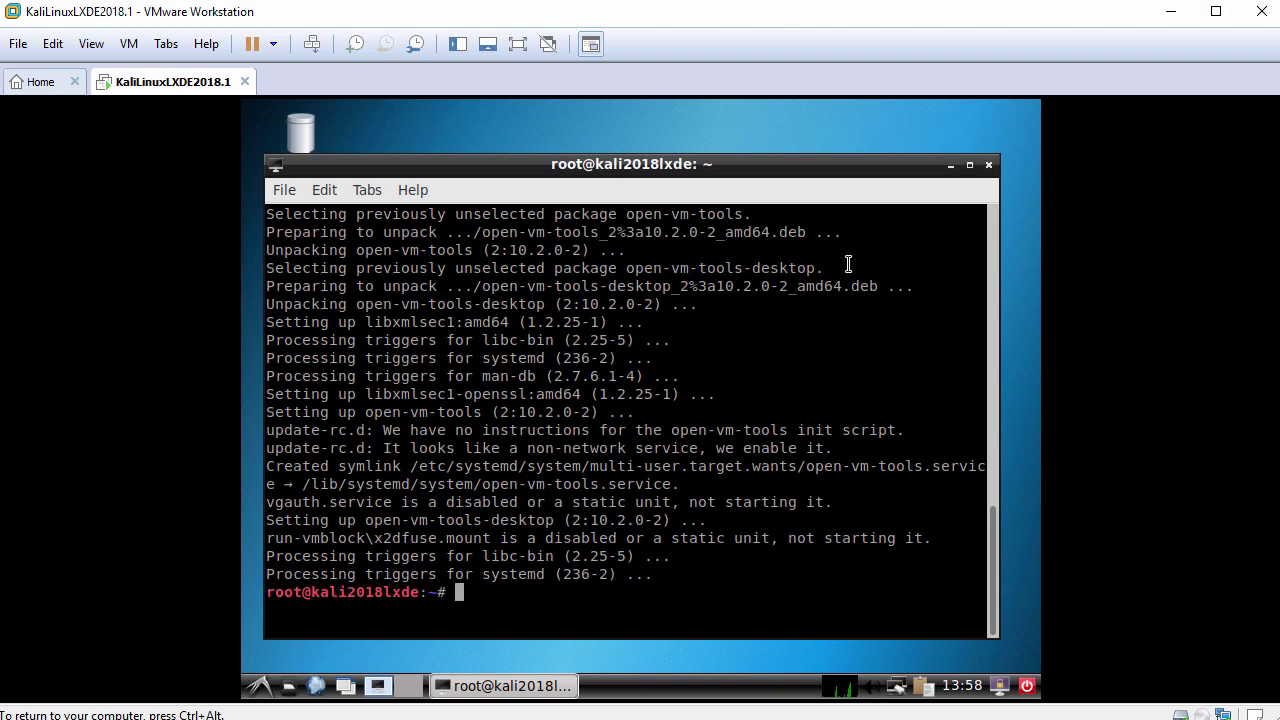
End the terminal session with the exit command.
{"action": "key", "text": "Return"}
{"action": "type", "text": "exit"}
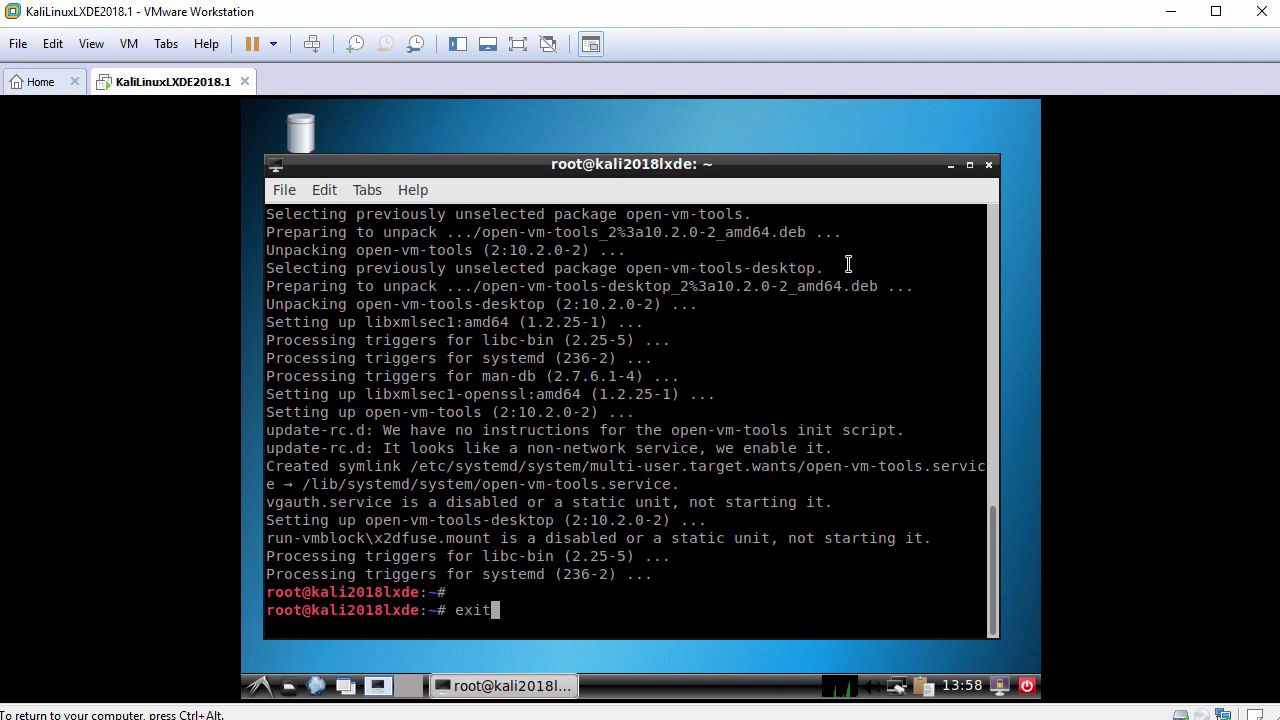
{"action": "key", "text": "Return"}
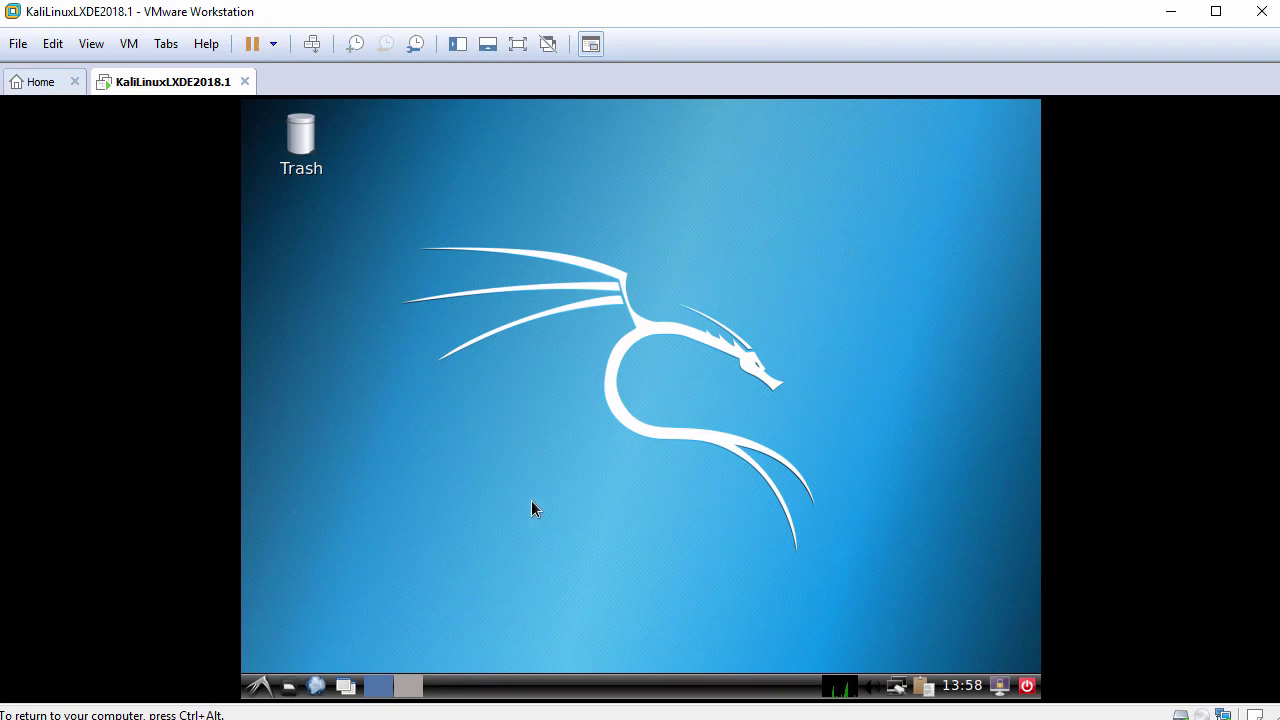
Reboot the Kali Linux virtual machine from the LXDE logout options.
{"action": "left_click", "coordinate": [261, 684]}
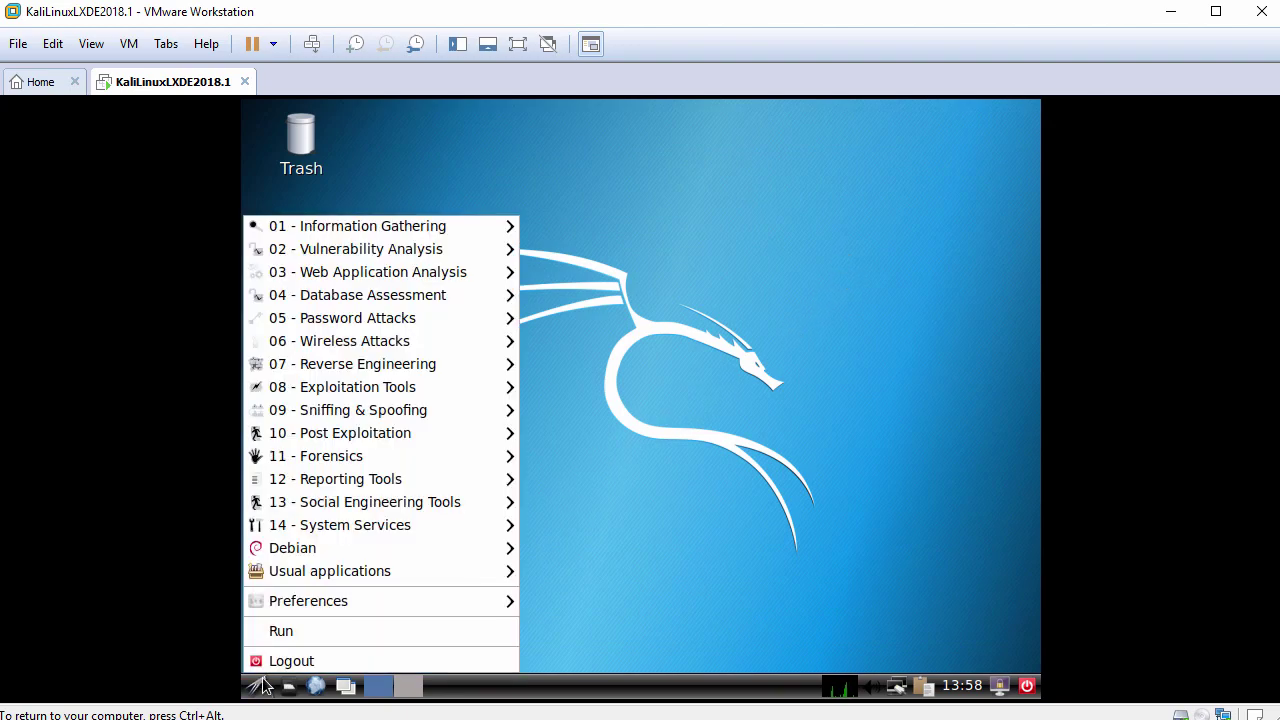
{"action": "left_click", "coordinate": [331, 661]}
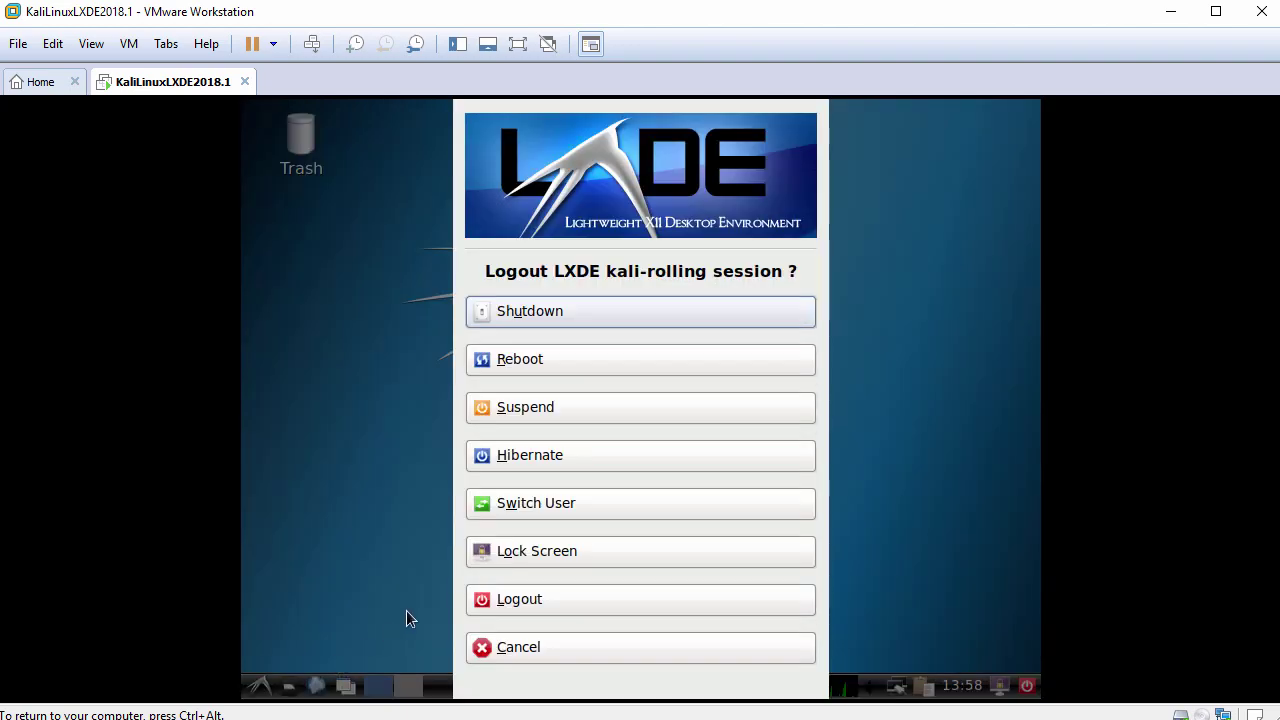
{"action": "left_click", "coordinate": [550, 364]}
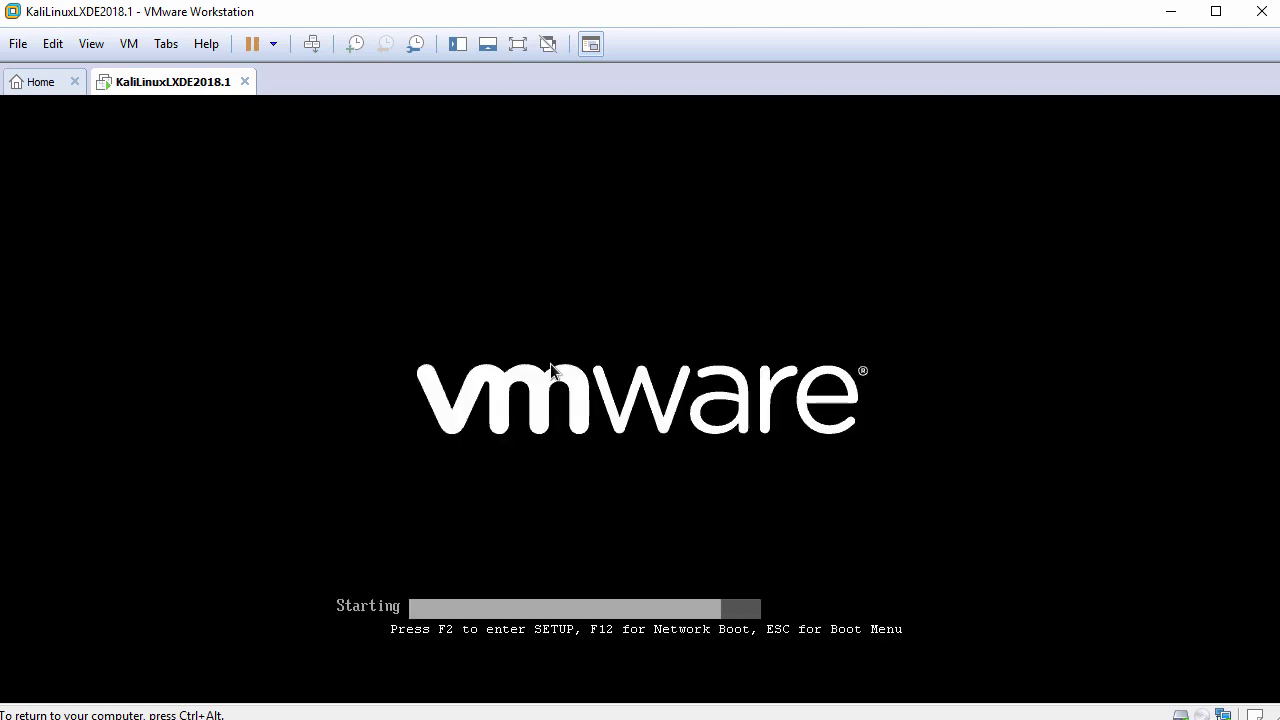
{"action": "key", "text": "Return"}
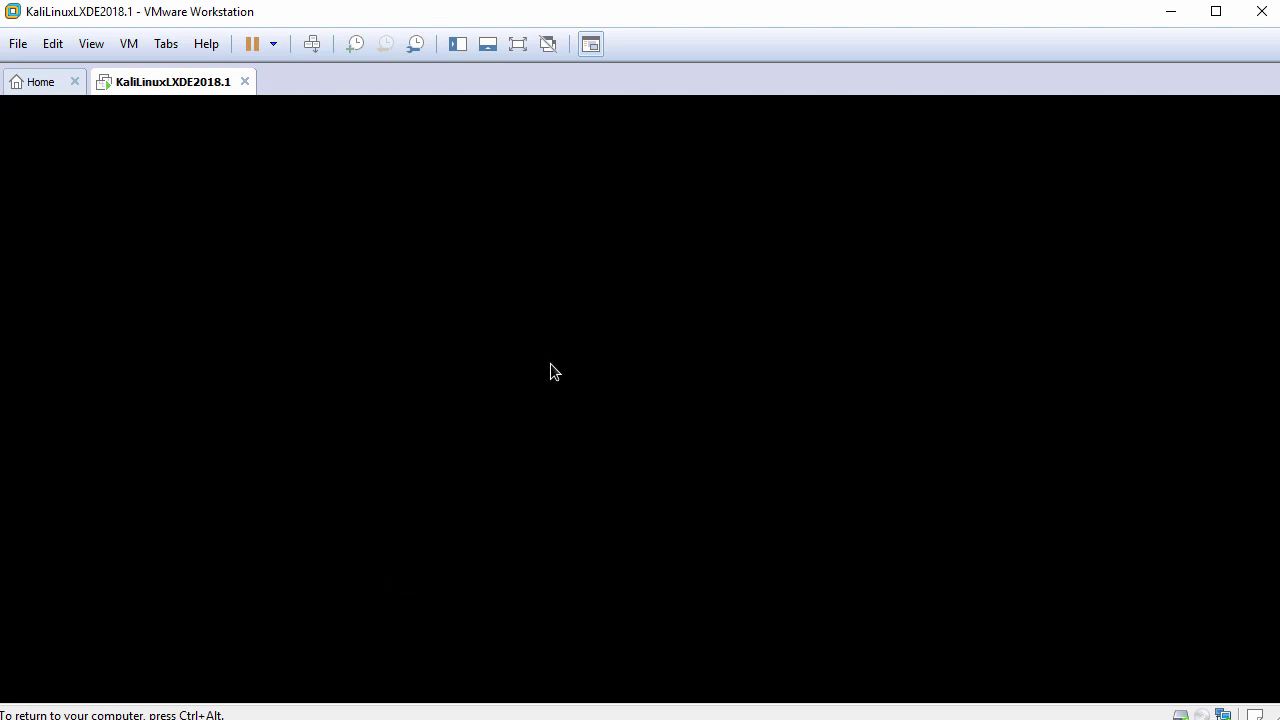
Log in to Kali Linux as root with the account password.
{"action": "type", "text": "oot"}
{"action": "key", "text": "Tab"}
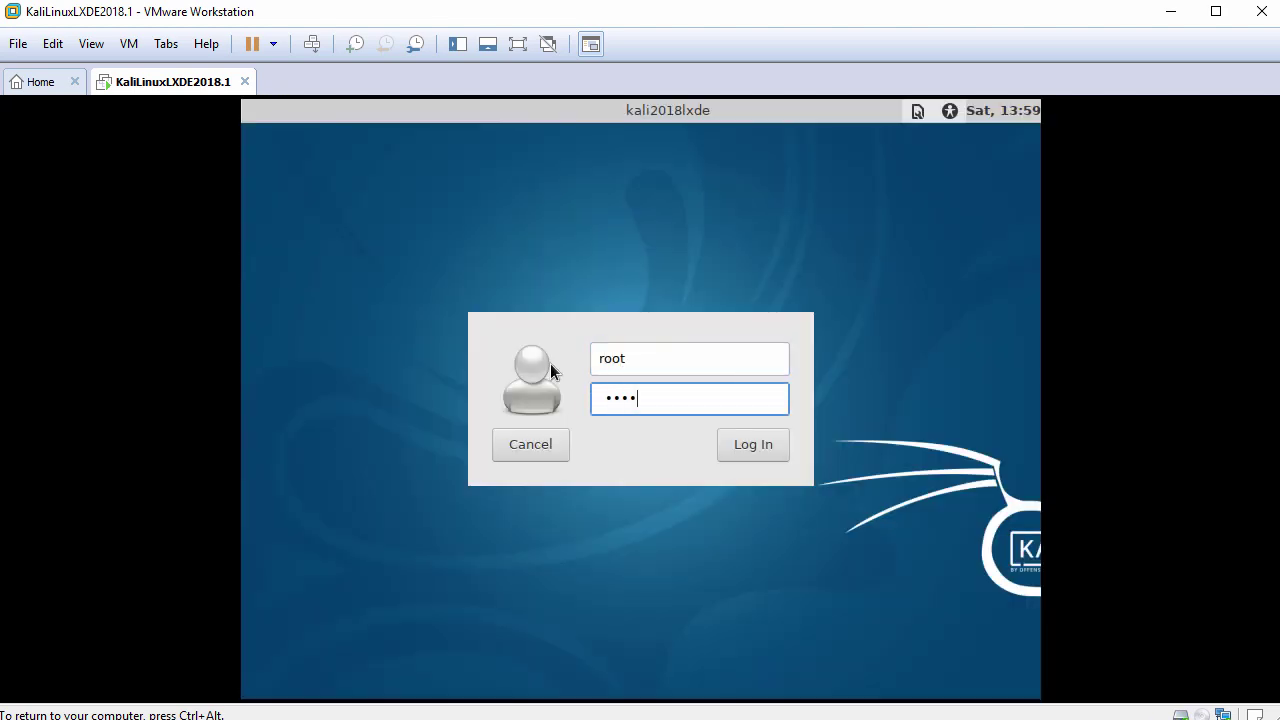
{"action": "key", "text": "Return"}
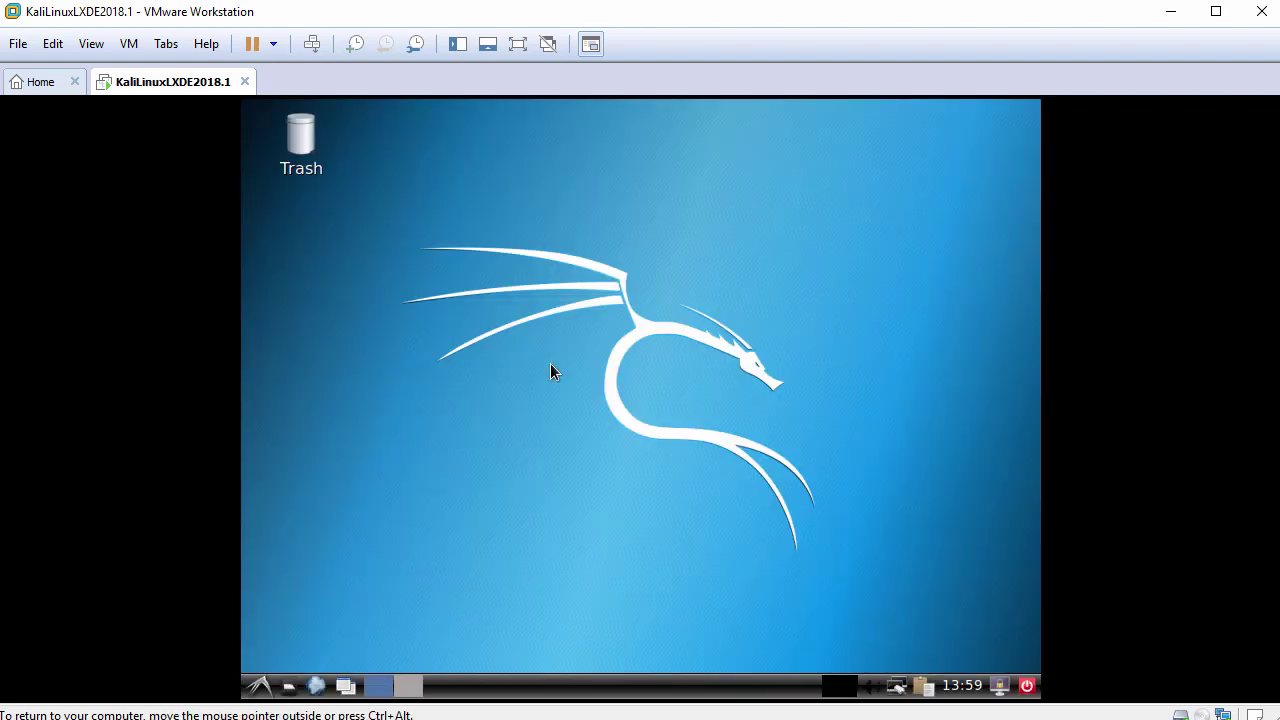
Resize the guest display to the VMware window with Fit Guest Now.
{"action": "left_click", "coordinate": [91, 46]}
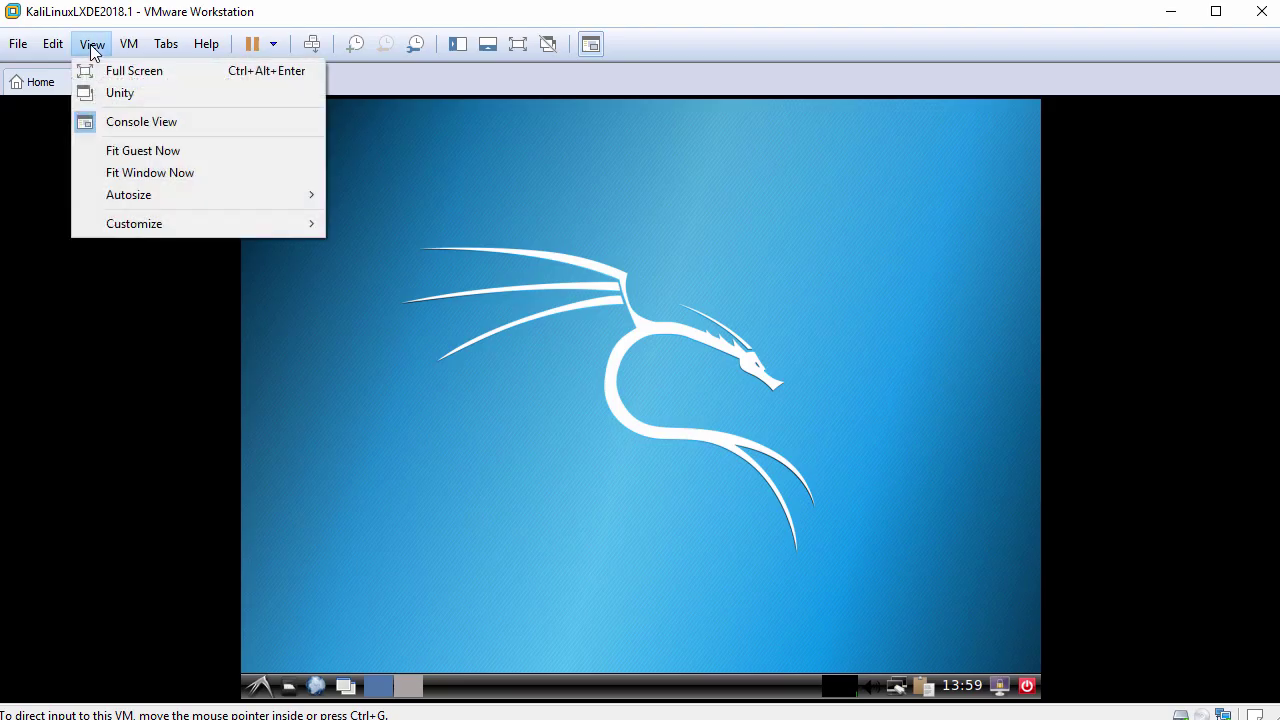
{"action": "left_click", "coordinate": [168, 151]}
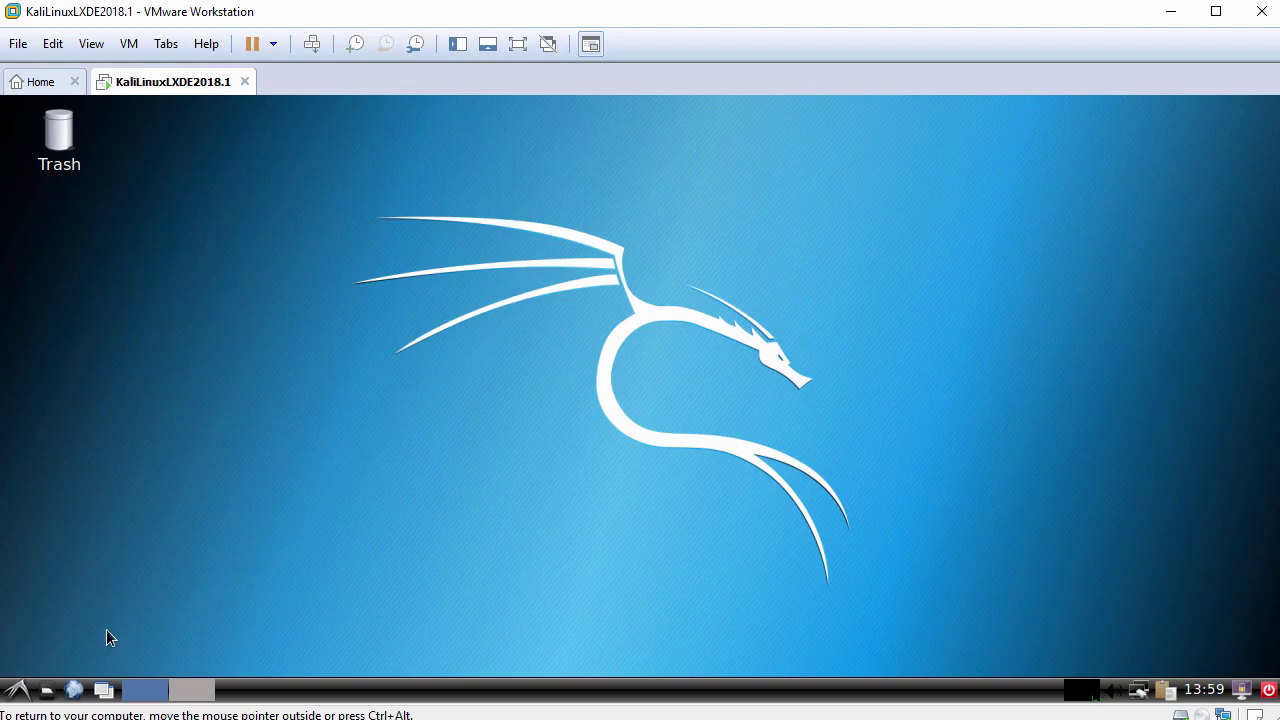
Open the home folder in the file manager and paste FileFromHost.txt, copied from the host, into it.
{"action": "left_click", "coordinate": [46, 690]}
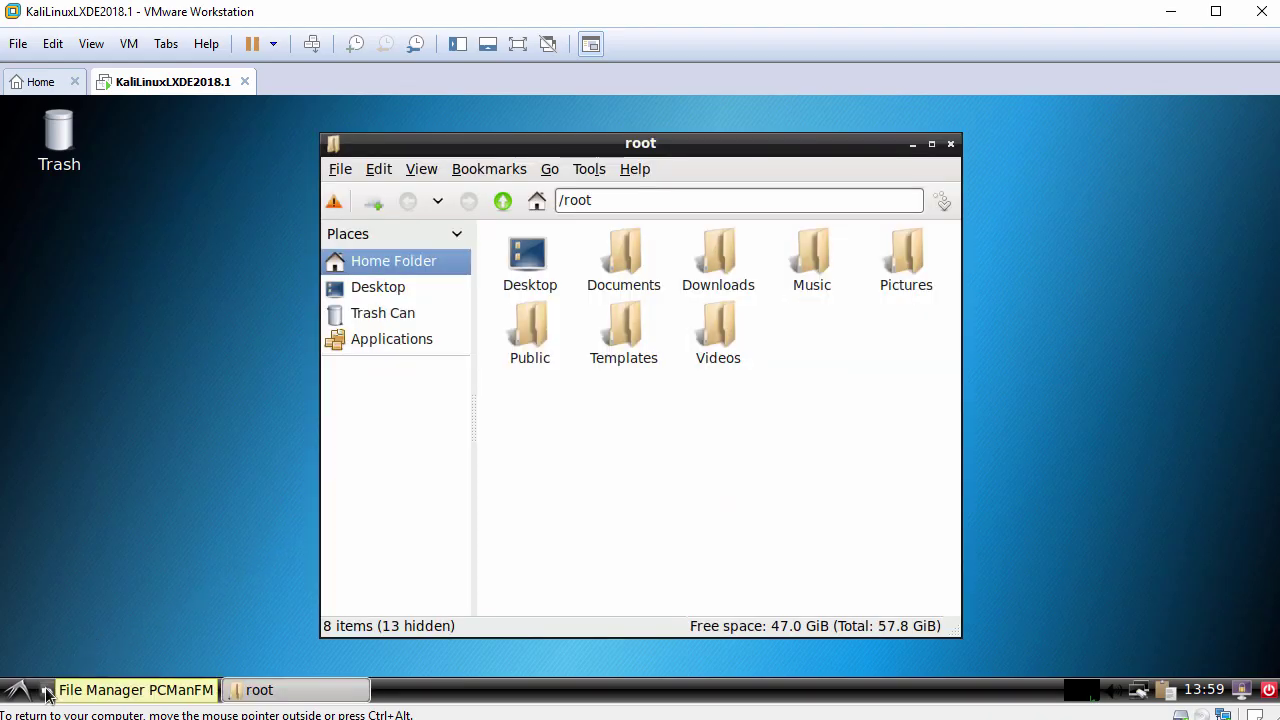
{"action": "left_click_drag", "start_coordinate": [501, 141], "coordinate": [421, 141]}
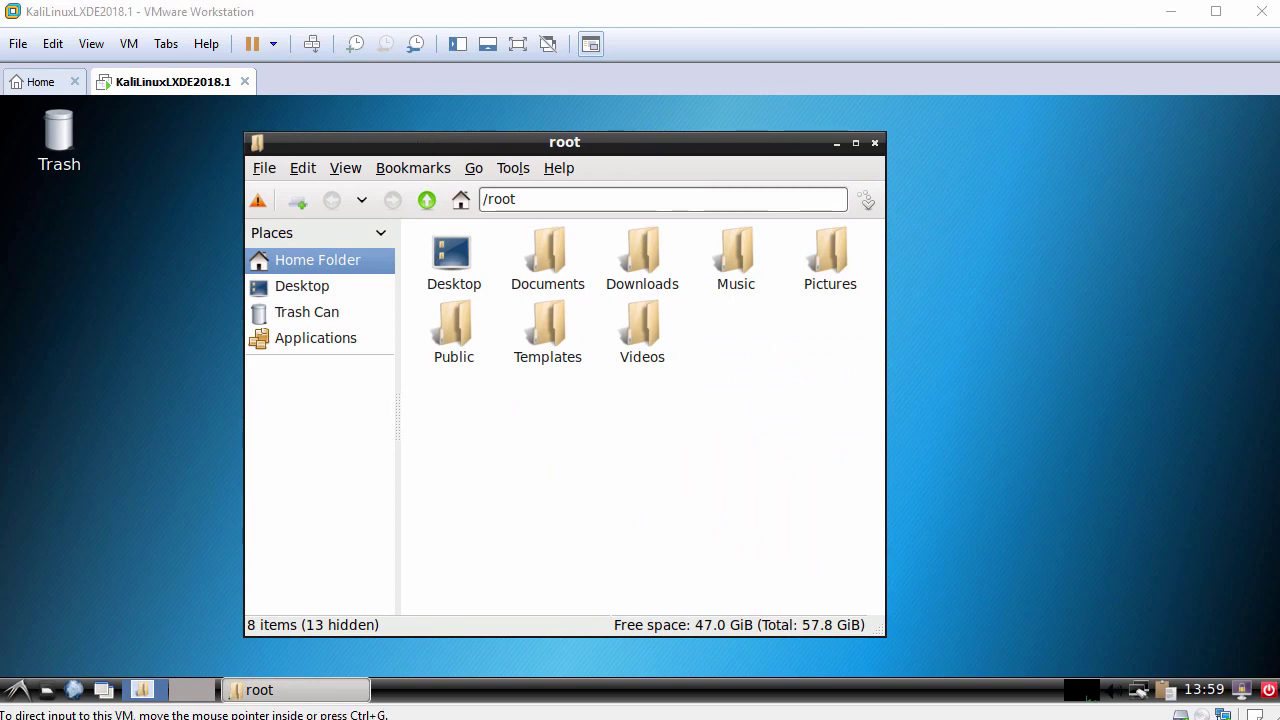
{"action": "right_click", "coordinate": [604, 421]}
{"action": "mouse_move", "coordinate": [605, 424]}
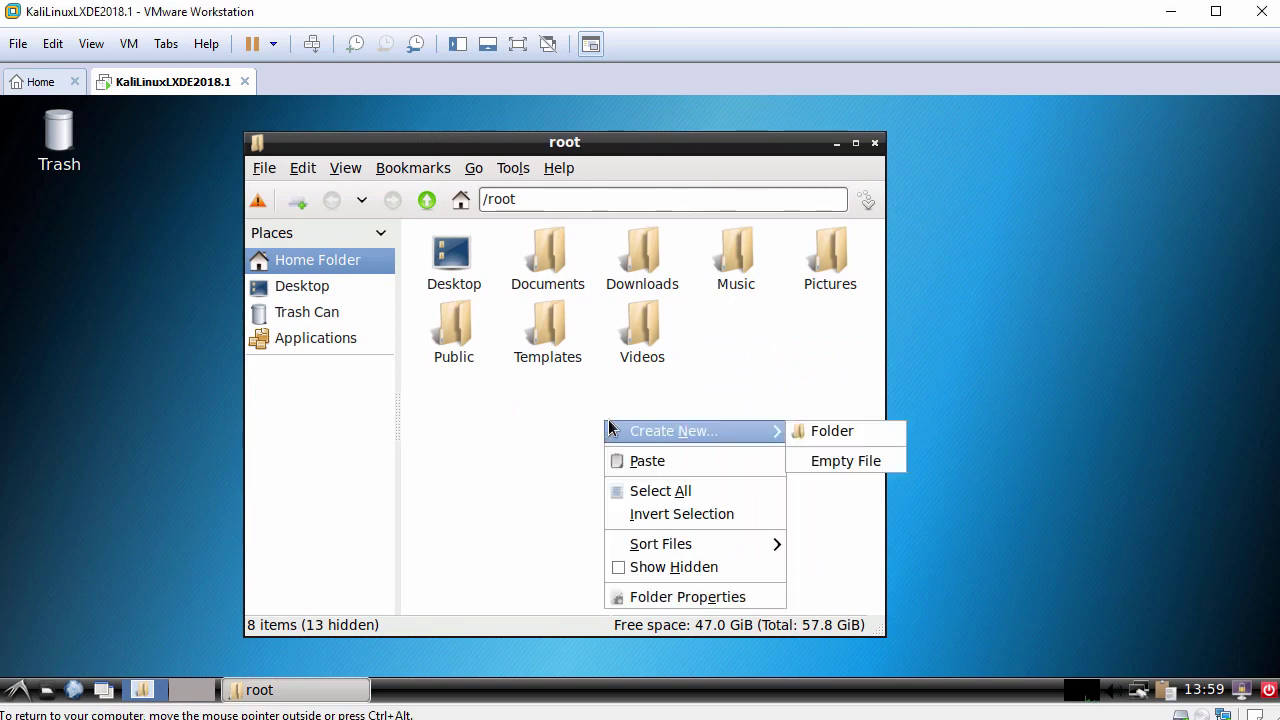
{"action": "left_click", "coordinate": [644, 459]}
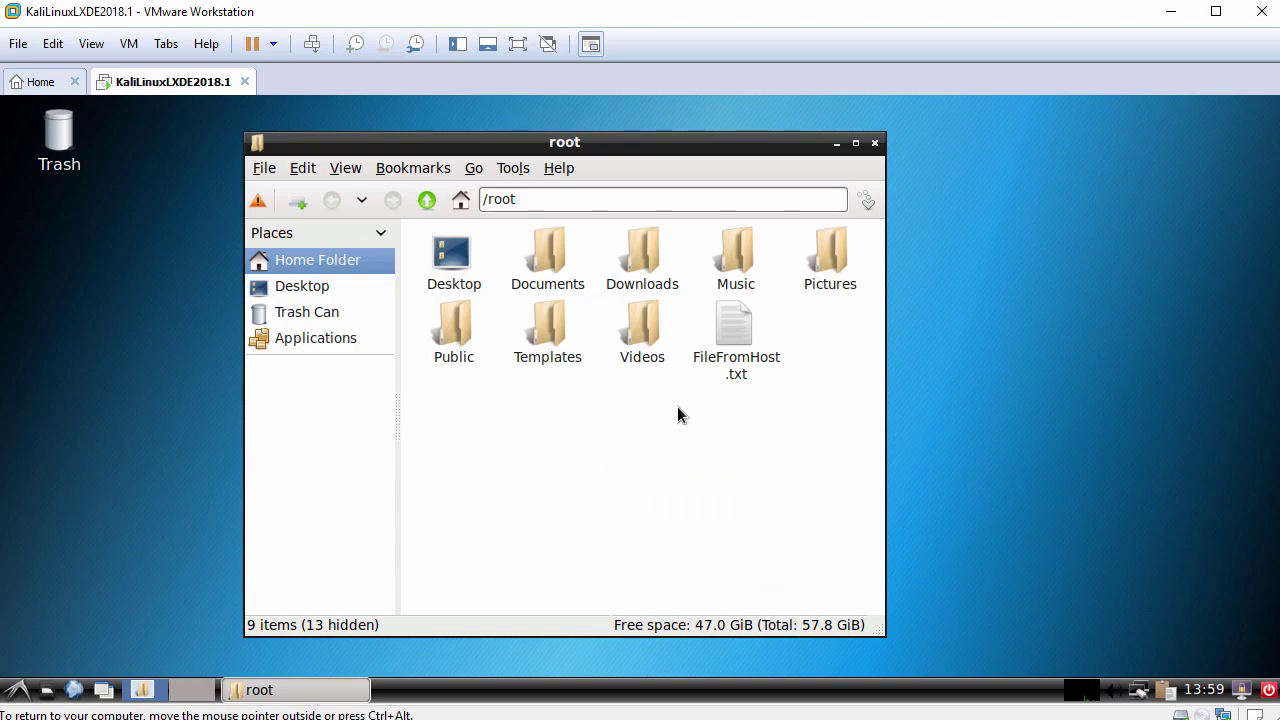
Open FileFromHost.txt in Leafpad and move the editor window beside the folder listing.
{"action": "left_click", "coordinate": [740, 337]}
{"action": "right_click", "coordinate": [738, 336]}
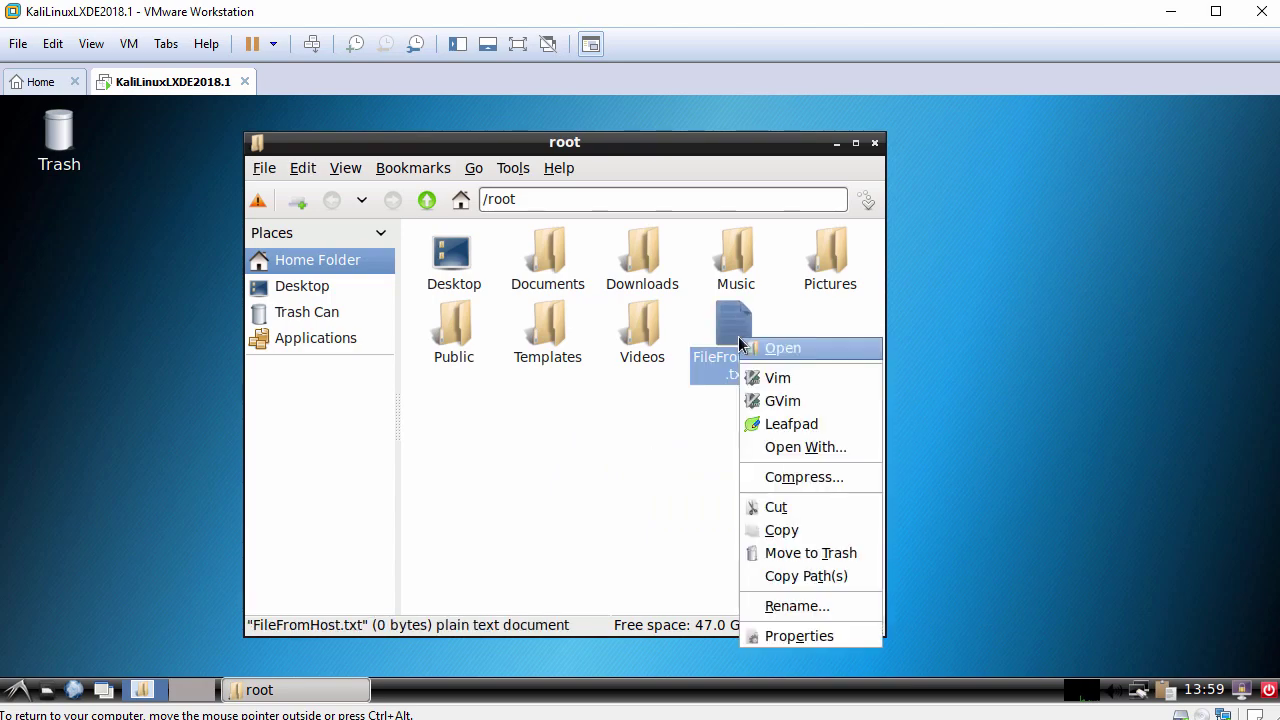
{"action": "left_click", "coordinate": [789, 424]}
{"action": "left_click_drag", "start_coordinate": [828, 267], "coordinate": [648, 206]}
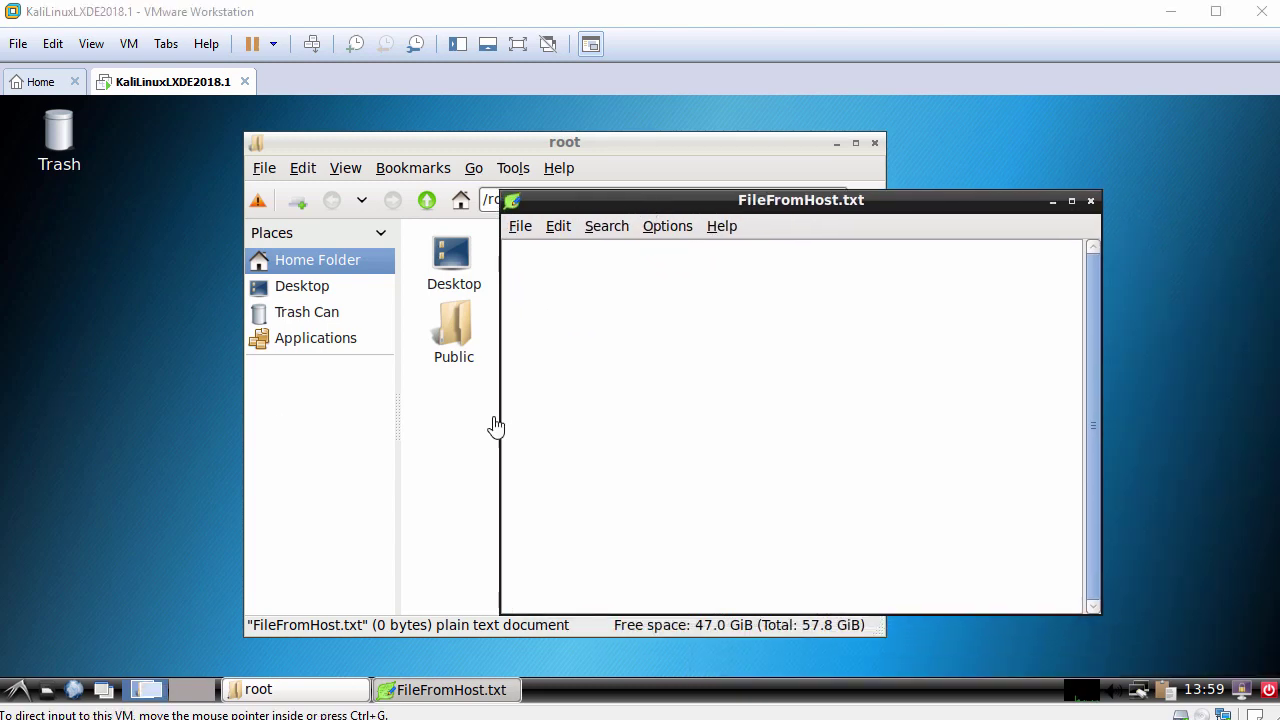
Paste the text copied from the host clipboard into FileFromHost.txt.
{"action": "right_click", "coordinate": [712, 277]}
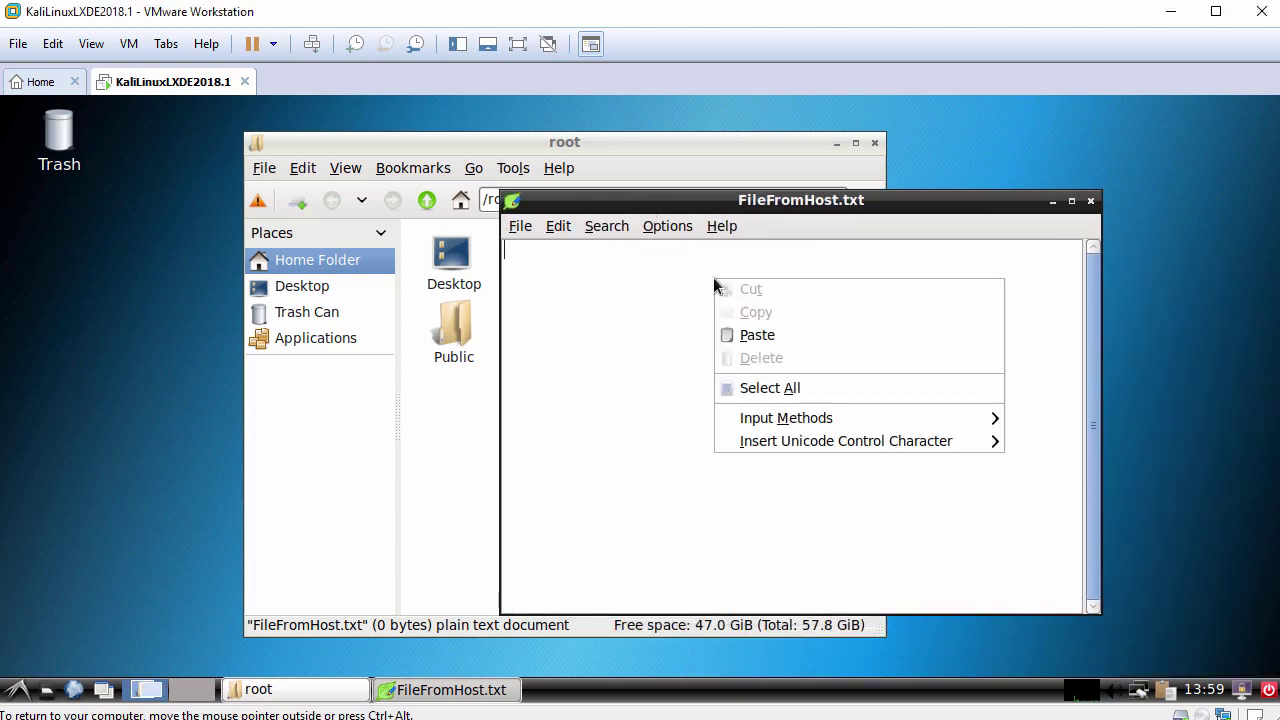
{"action": "left_click", "coordinate": [756, 334]}
{"action": "left_click_drag", "start_coordinate": [507, 249], "coordinate": [1010, 249]}
{"action": "left_click", "coordinate": [1043, 257]}
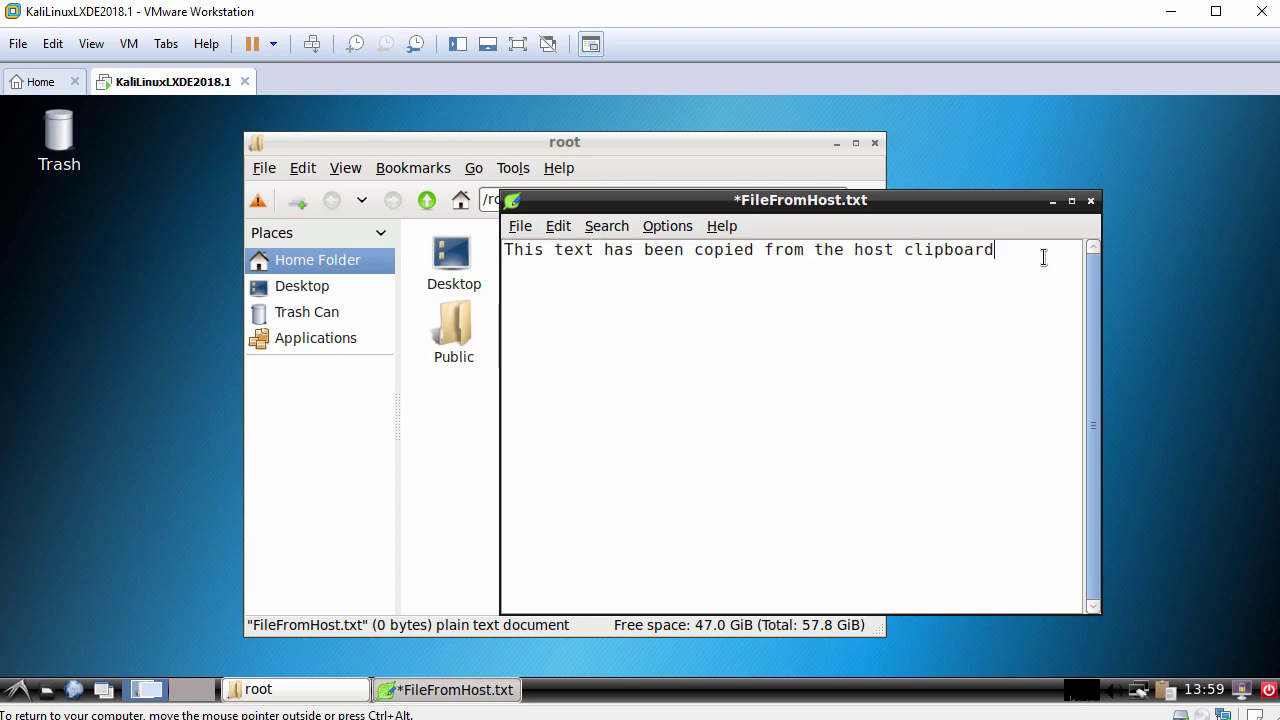
Close FileFromHost.txt without saving its changes and close the file manager window.
{"action": "left_click", "coordinate": [1090, 200]}
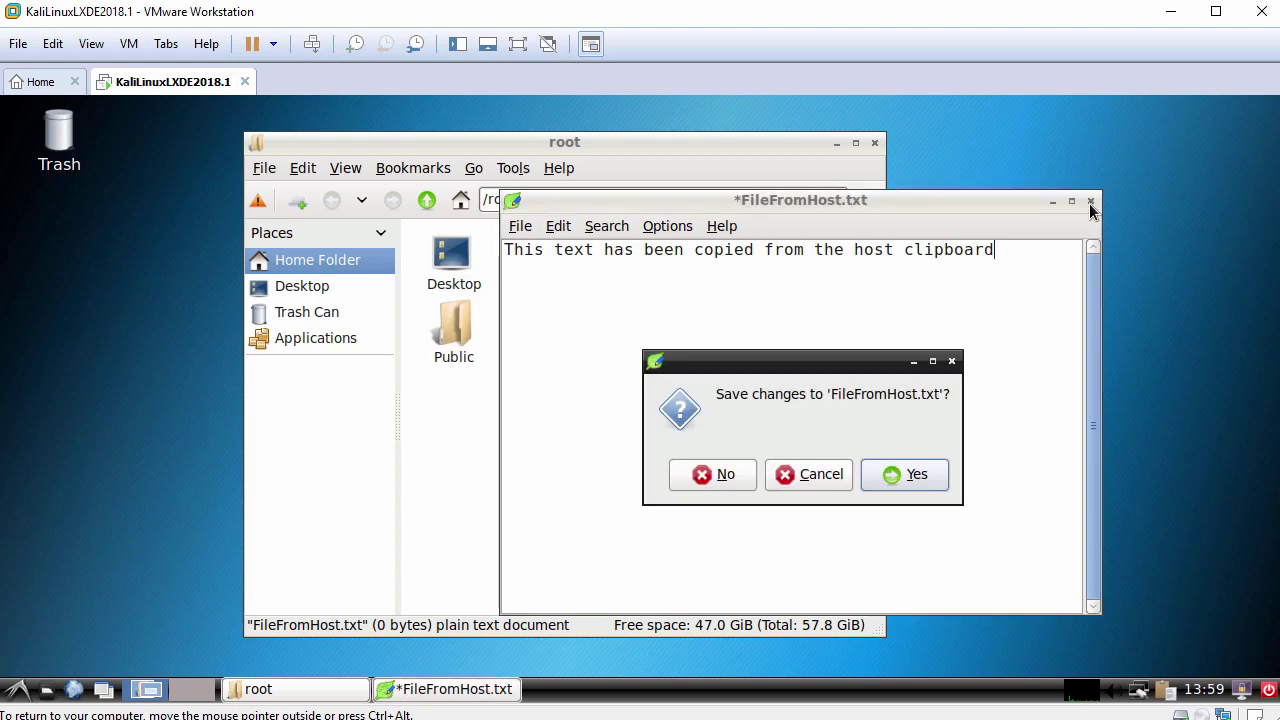
{"action": "left_click", "coordinate": [743, 474]}
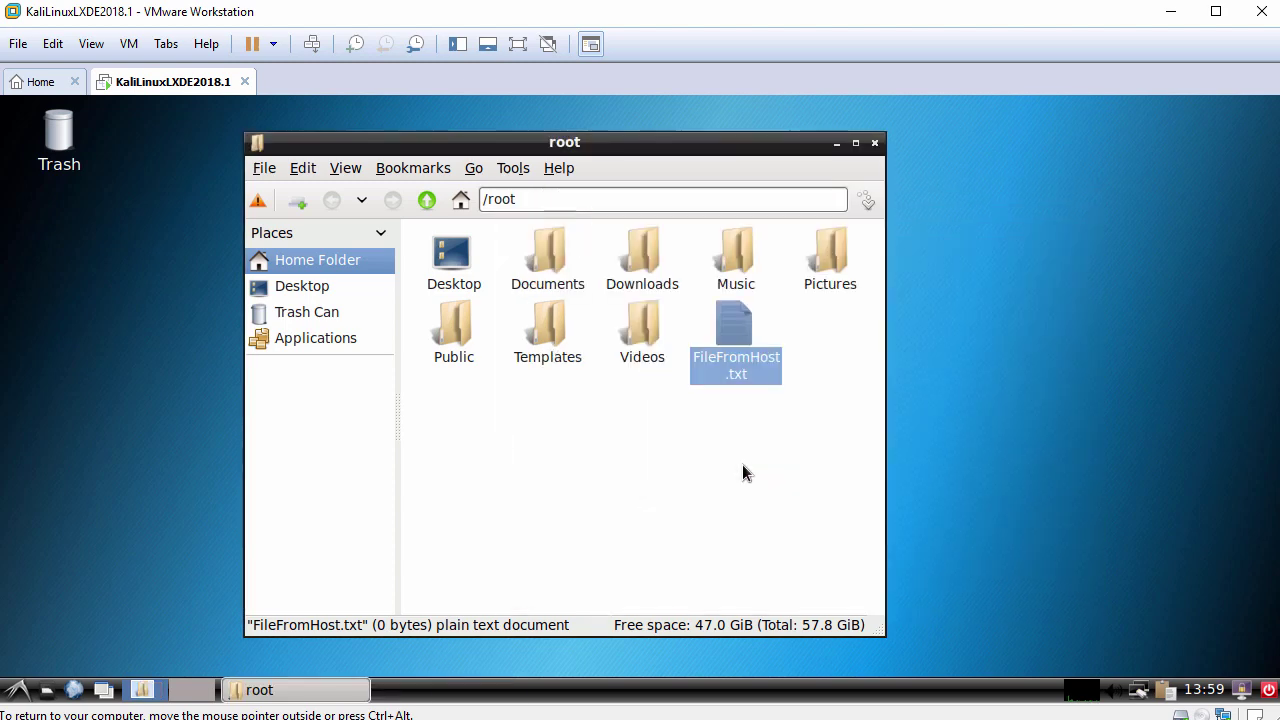
{"action": "left_click", "coordinate": [875, 143]}
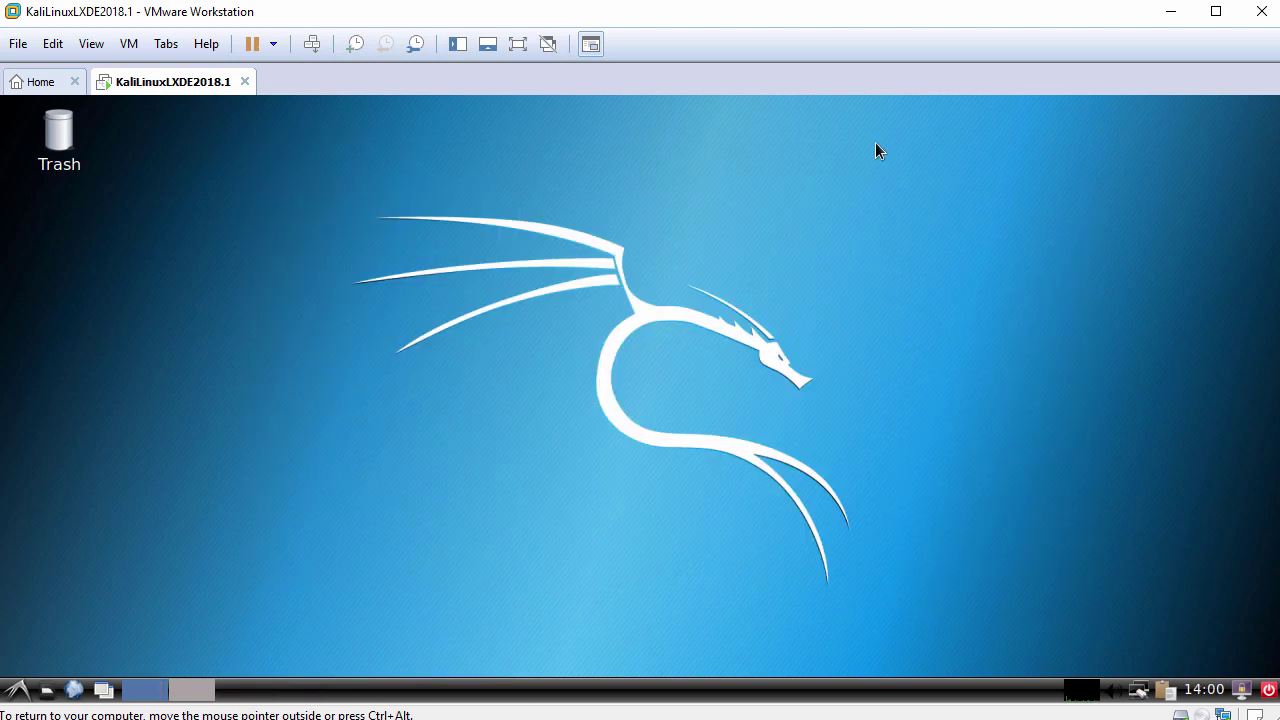
Change the desktop wallpaper to desktop-login-background in Desktop Preferences.
{"action": "right_click", "coordinate": [395, 440]}
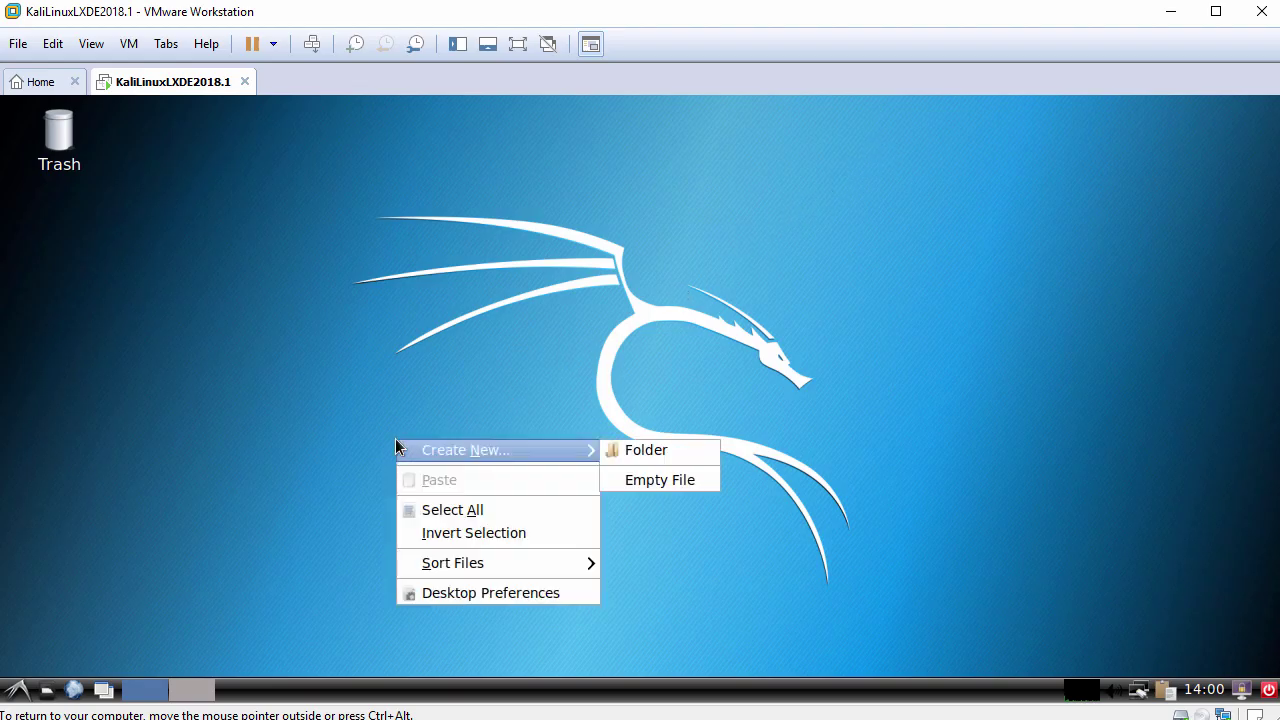
{"action": "left_click", "coordinate": [470, 594]}
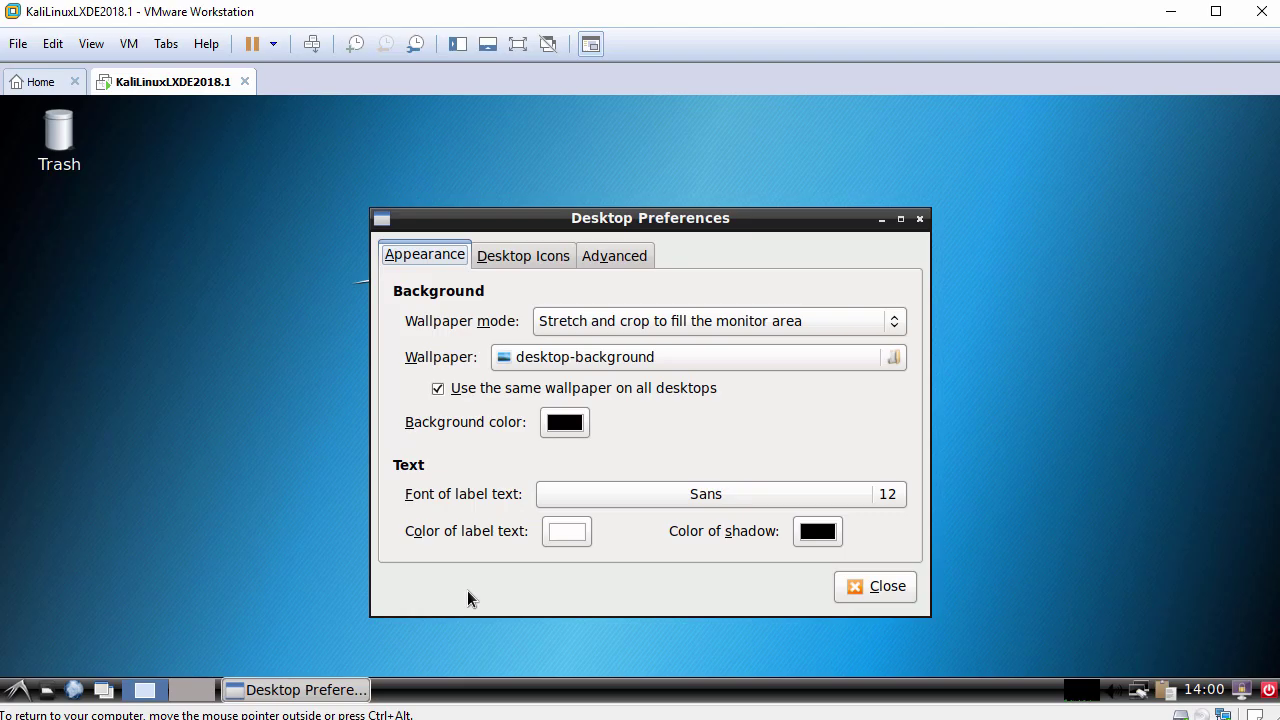
{"action": "left_click", "coordinate": [753, 365]}
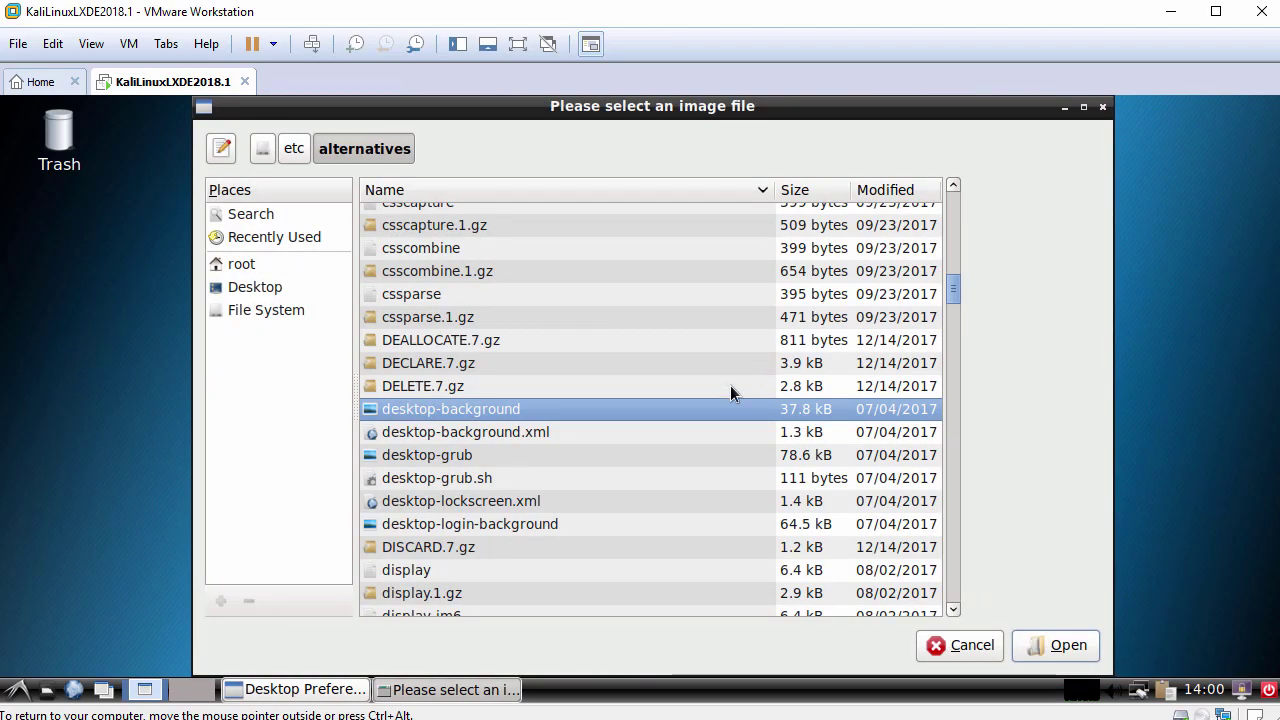
{"action": "left_click", "coordinate": [517, 526]}
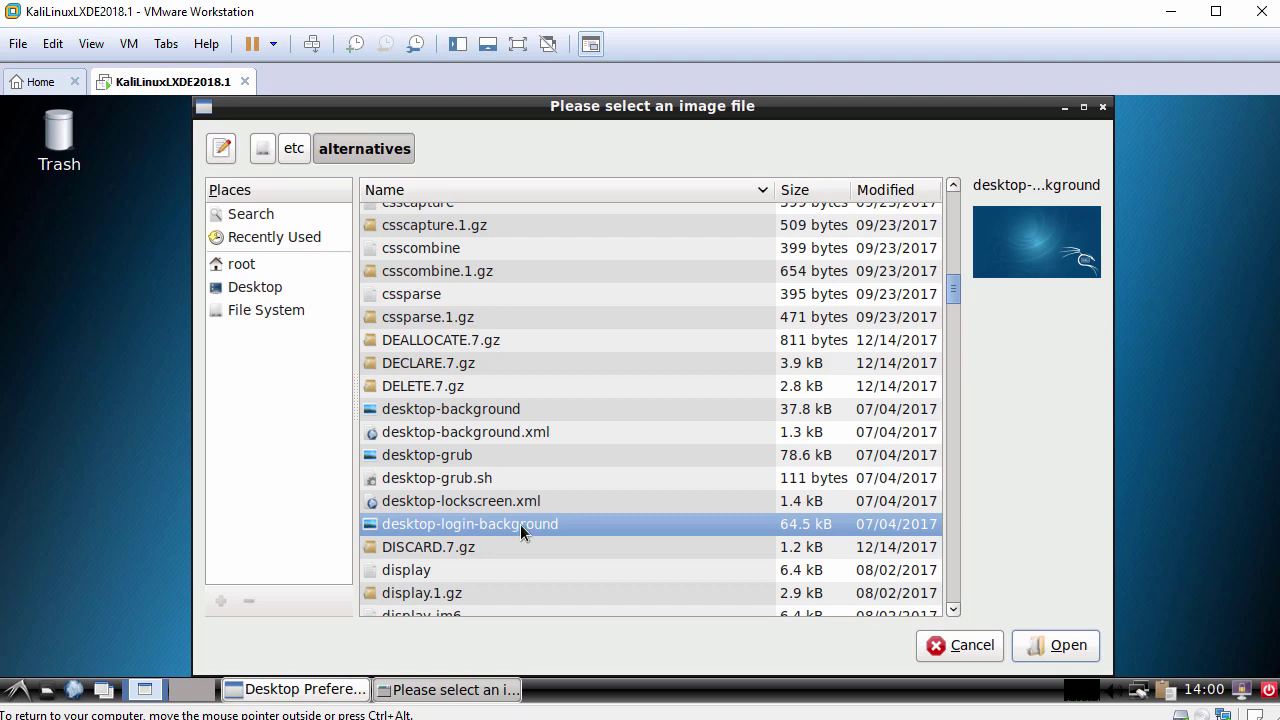
{"action": "left_click", "coordinate": [1036, 640]}
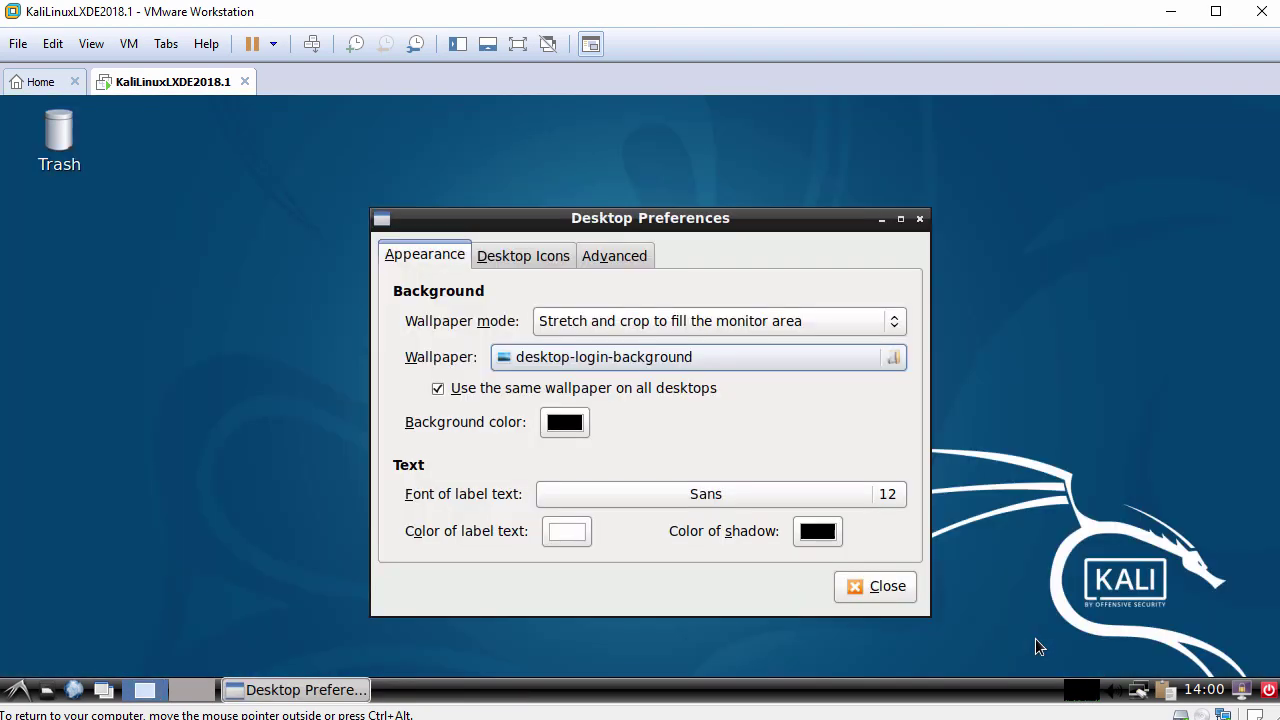
Show the Documents folder on the desktop, check the advanced desktop settings, and close Desktop Preferences.
{"action": "left_click", "coordinate": [544, 262]}
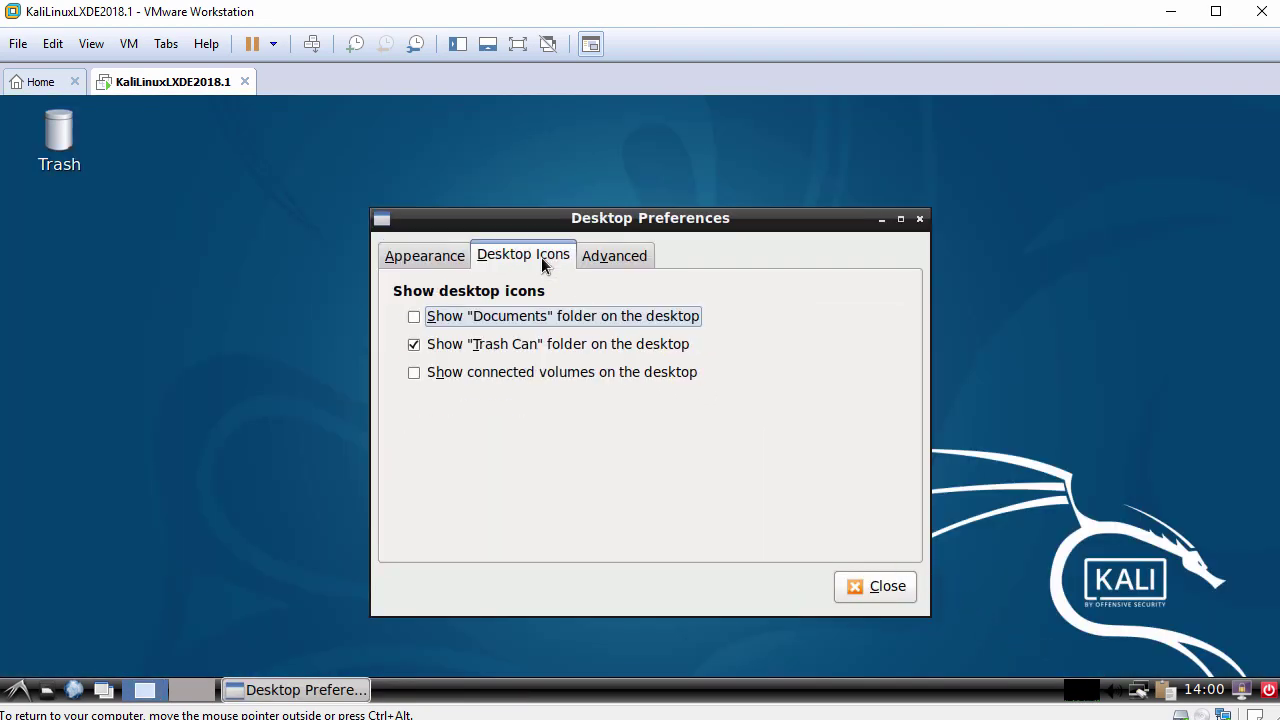
{"action": "left_click", "coordinate": [414, 317]}
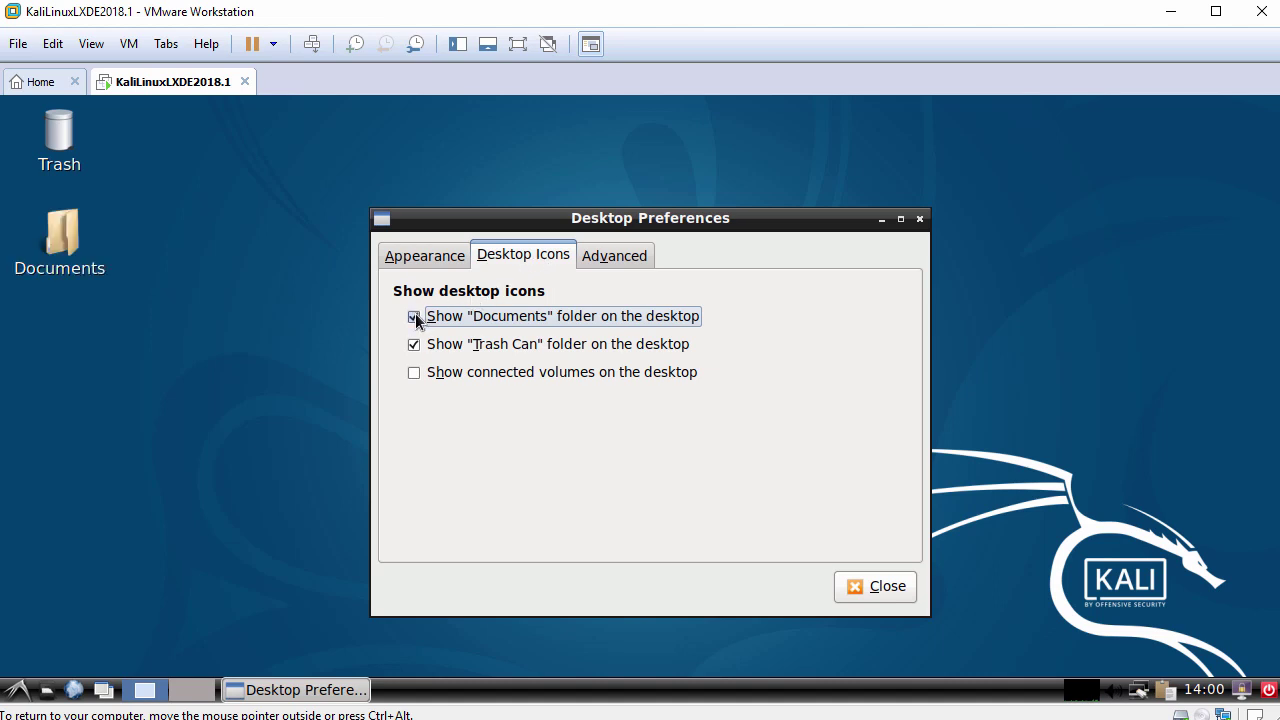
{"action": "left_click", "coordinate": [630, 258]}
{"action": "left_click", "coordinate": [885, 590]}
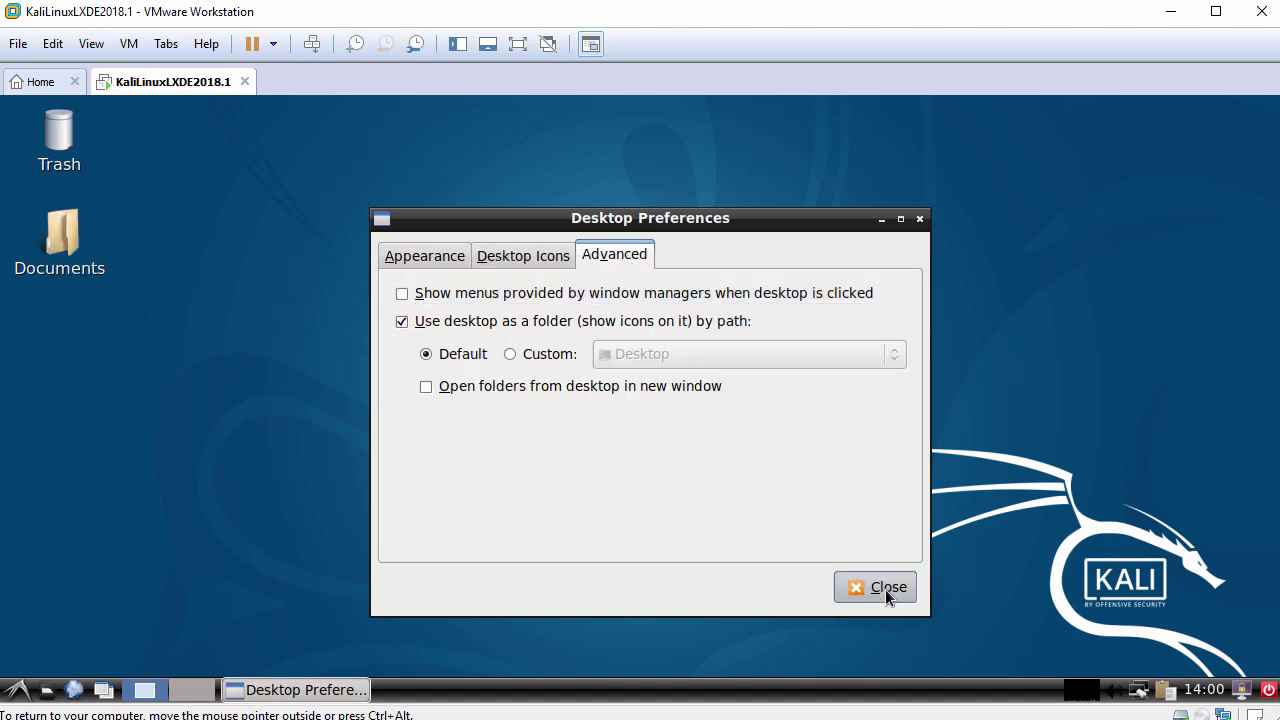
Move the desktop panel to the top edge of the screen and close Panel Preferences.
{"action": "right_click", "coordinate": [512, 686]}
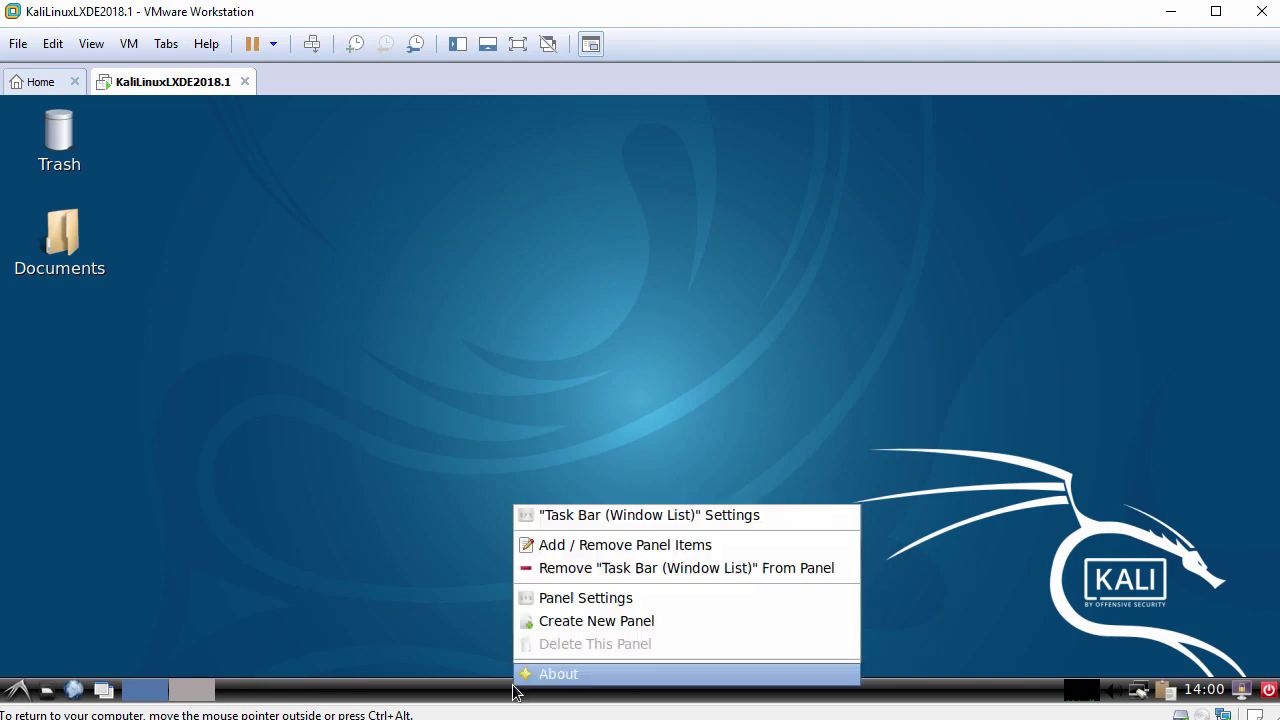
{"action": "left_click", "coordinate": [595, 603]}
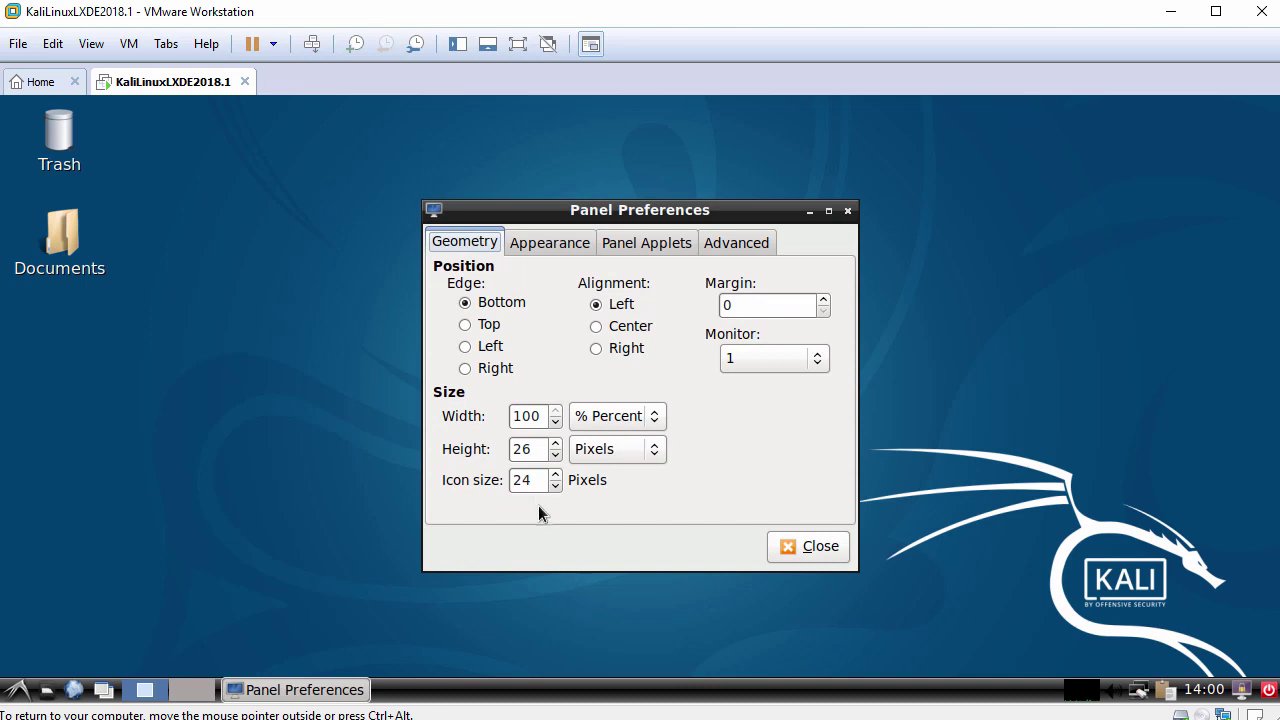
{"action": "left_click", "coordinate": [488, 326]}
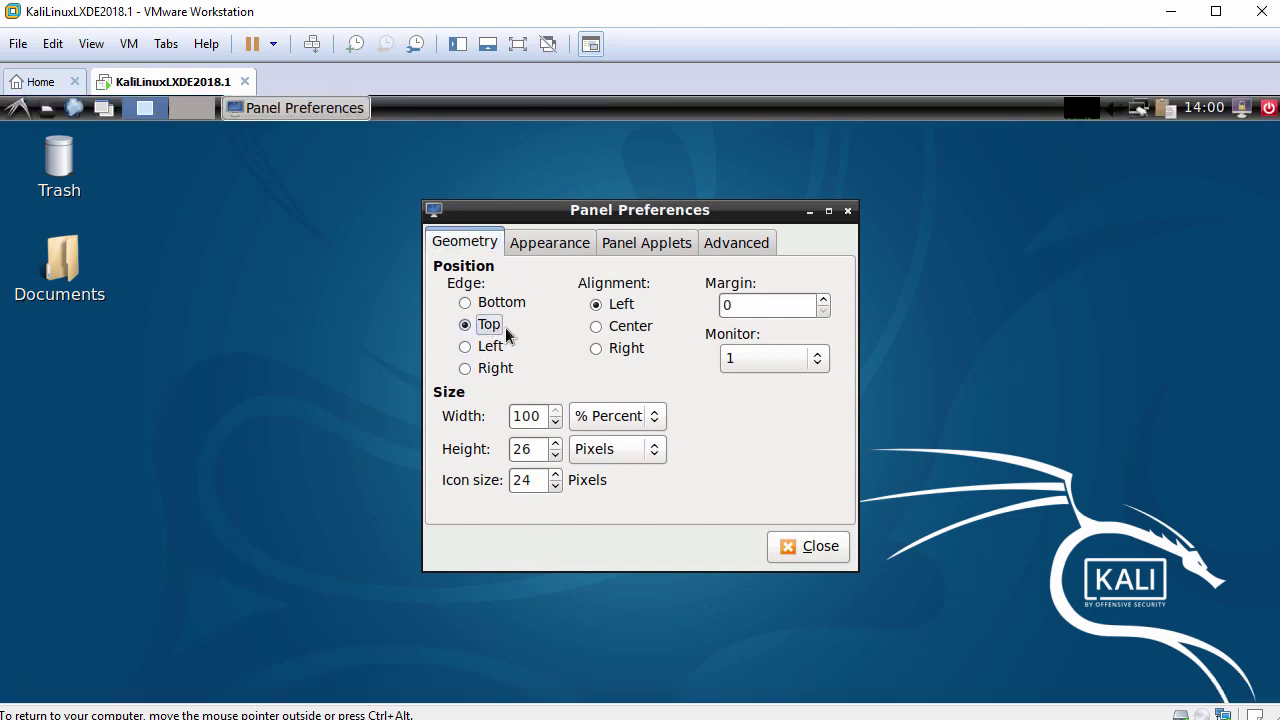
{"action": "left_click", "coordinate": [818, 547]}
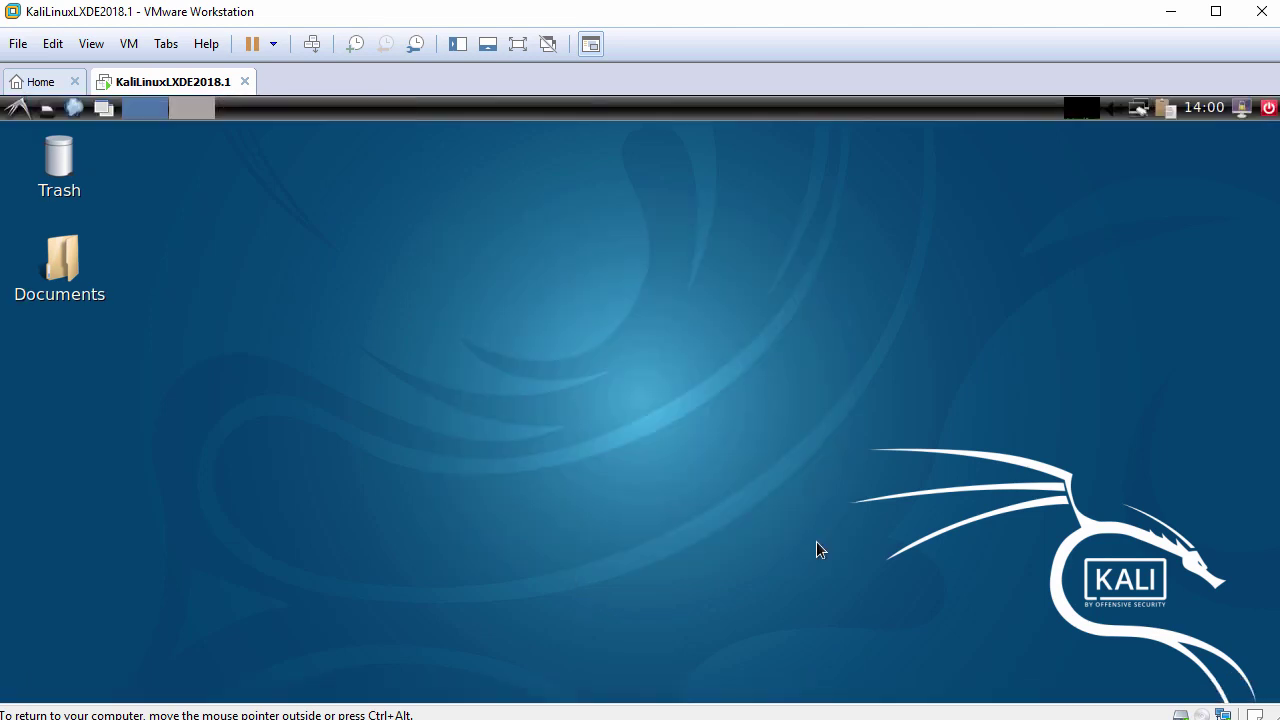
Open LXTerminal from the system tools, move its window toward the desktop's upper-left corner and widen it.
{"action": "left_click", "coordinate": [19, 108]}
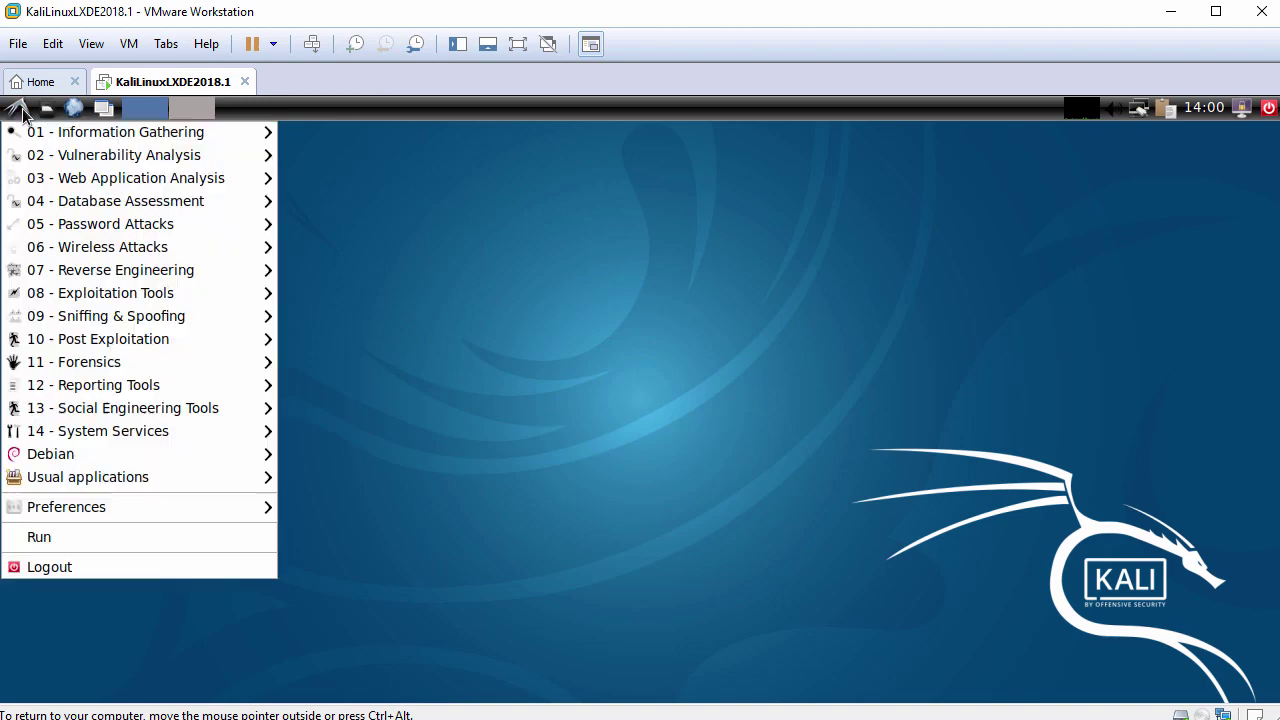
{"action": "mouse_move", "coordinate": [152, 478]}
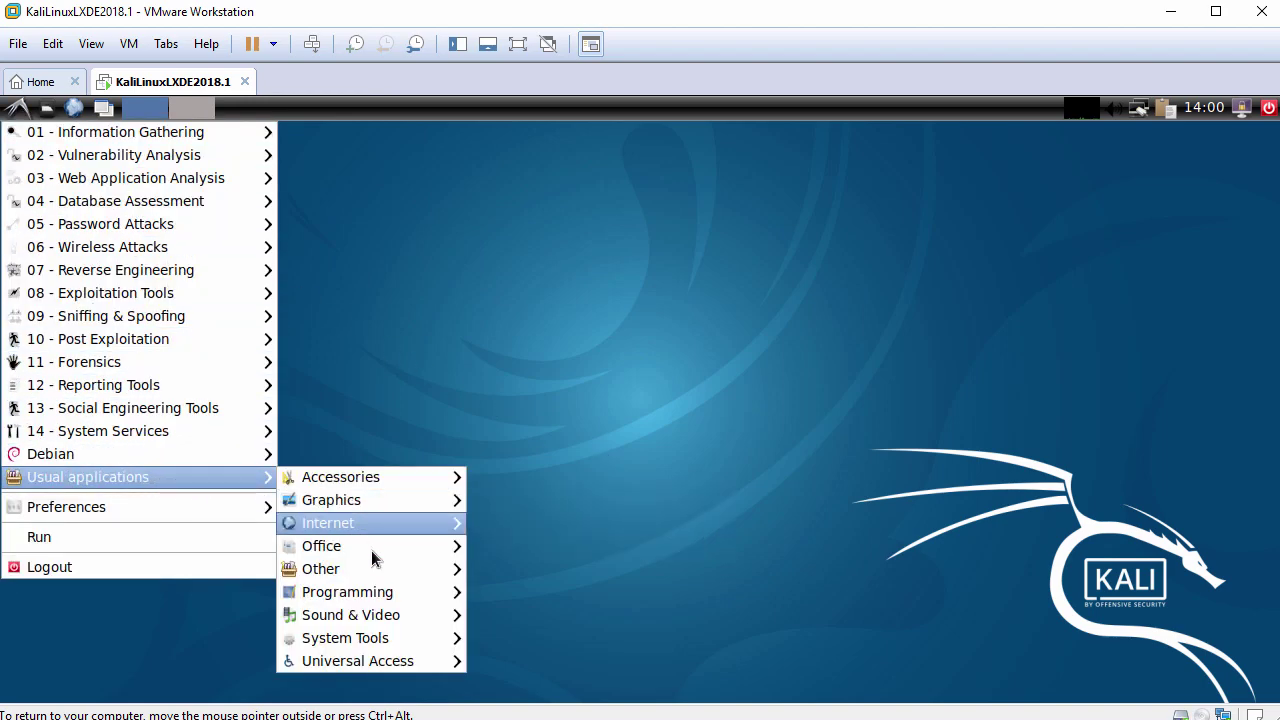
{"action": "mouse_move", "coordinate": [408, 637]}
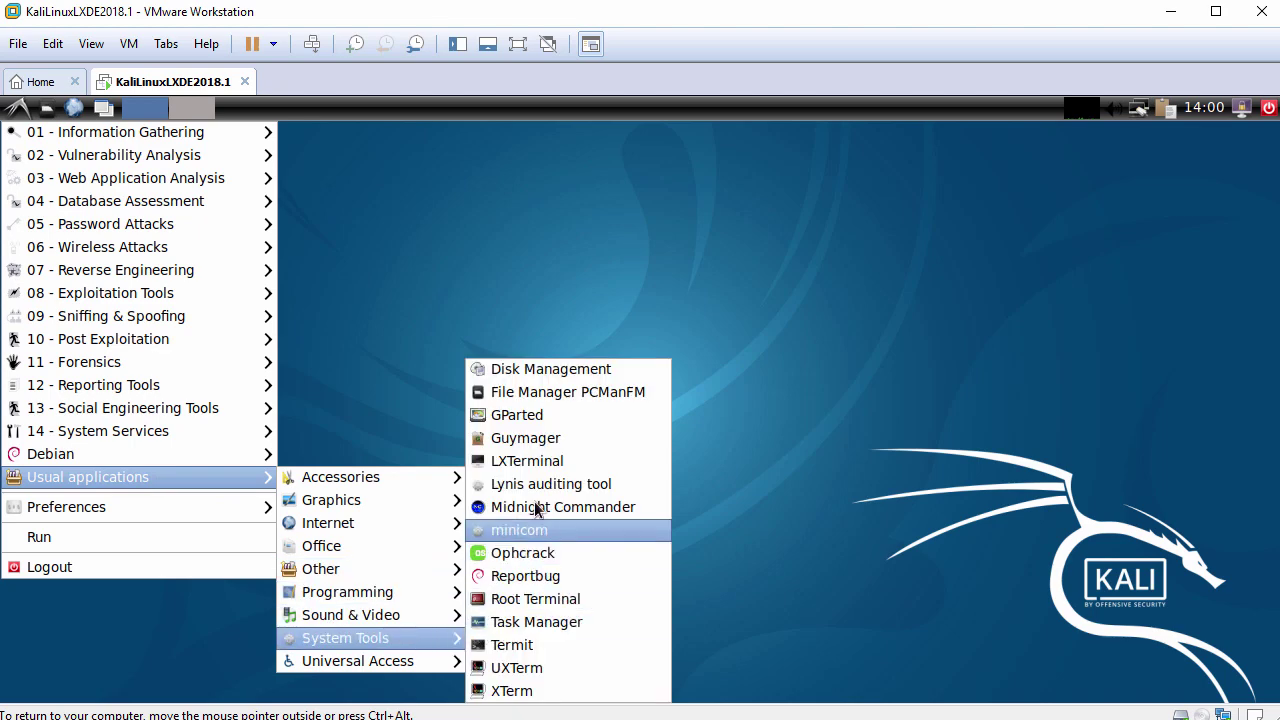
{"action": "left_click", "coordinate": [534, 464]}
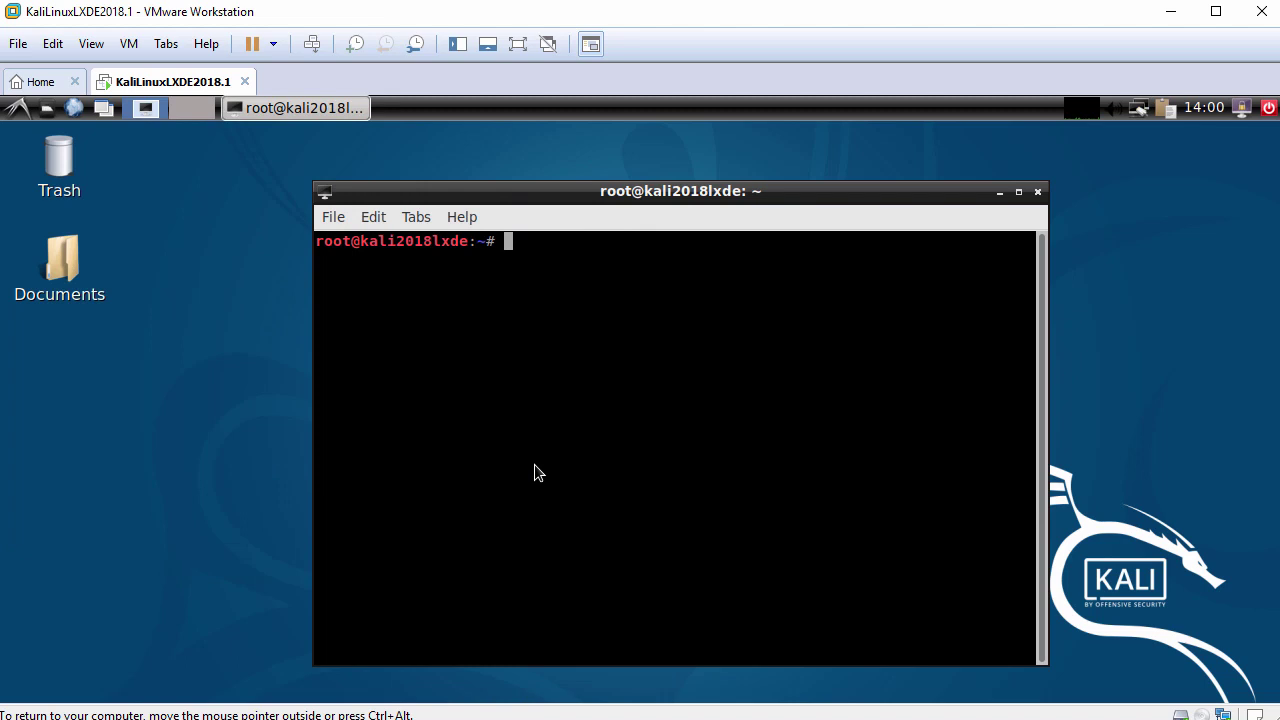
{"action": "left_click_drag", "start_coordinate": [608, 193], "coordinate": [416, 153]}
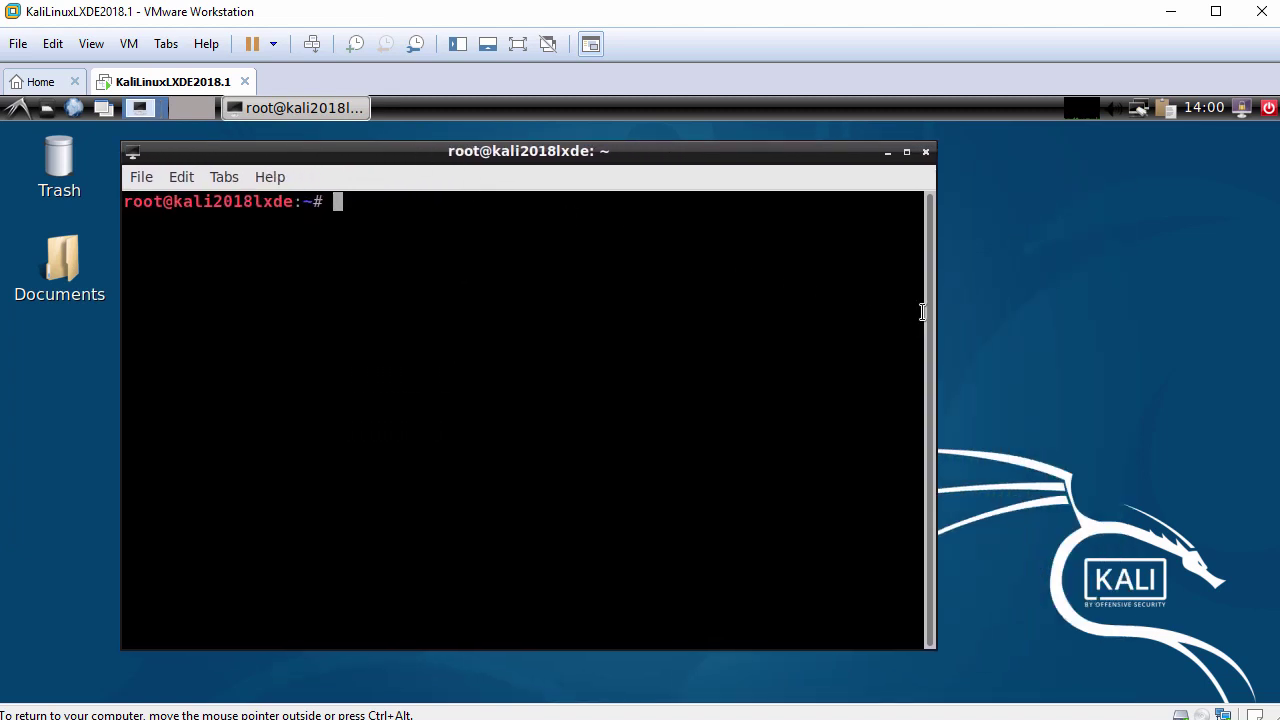
{"action": "left_click_drag", "start_coordinate": [936, 304], "coordinate": [1126, 318]}
Display the system's host information with hostnamectl.
{"action": "key", "text": "Return"}
{"action": "type", "text": "hostnamectl"}
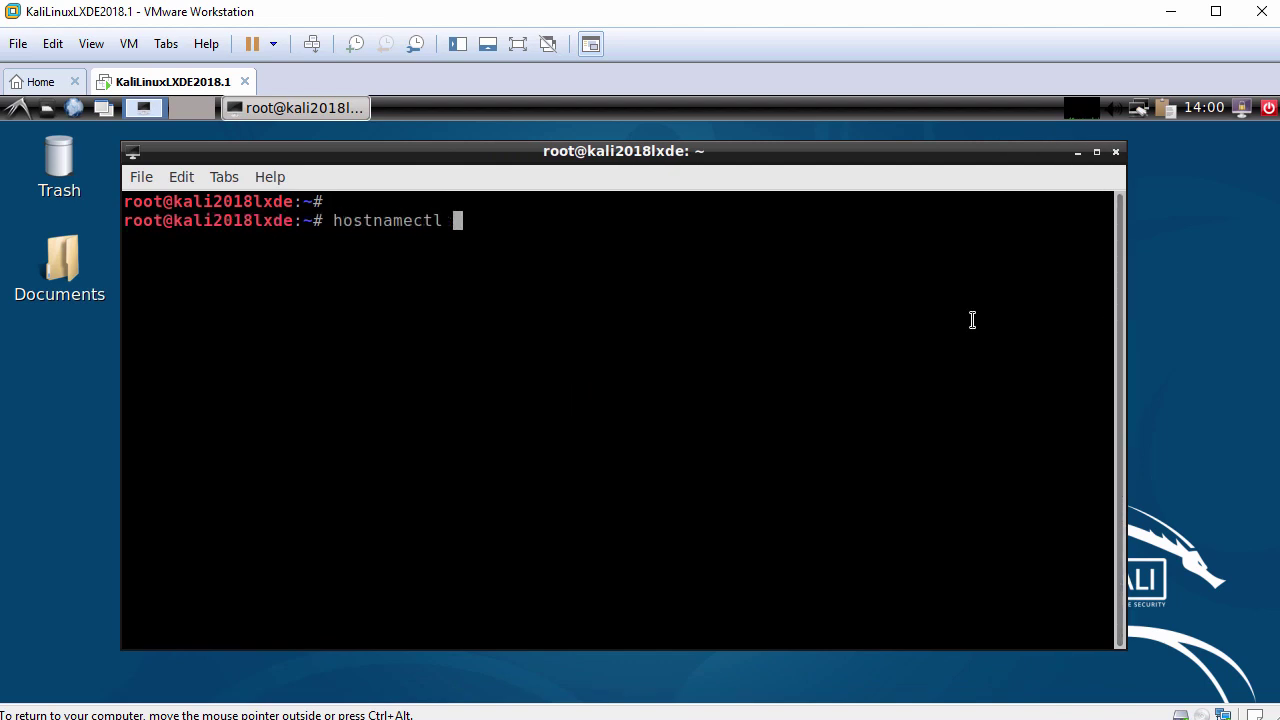
{"action": "key", "text": "Return"}
{"action": "key", "text": "Return"}
Display the operating system release details with cat /etc/os-release.
{"action": "type", "text": "cat /etc/os-release"}
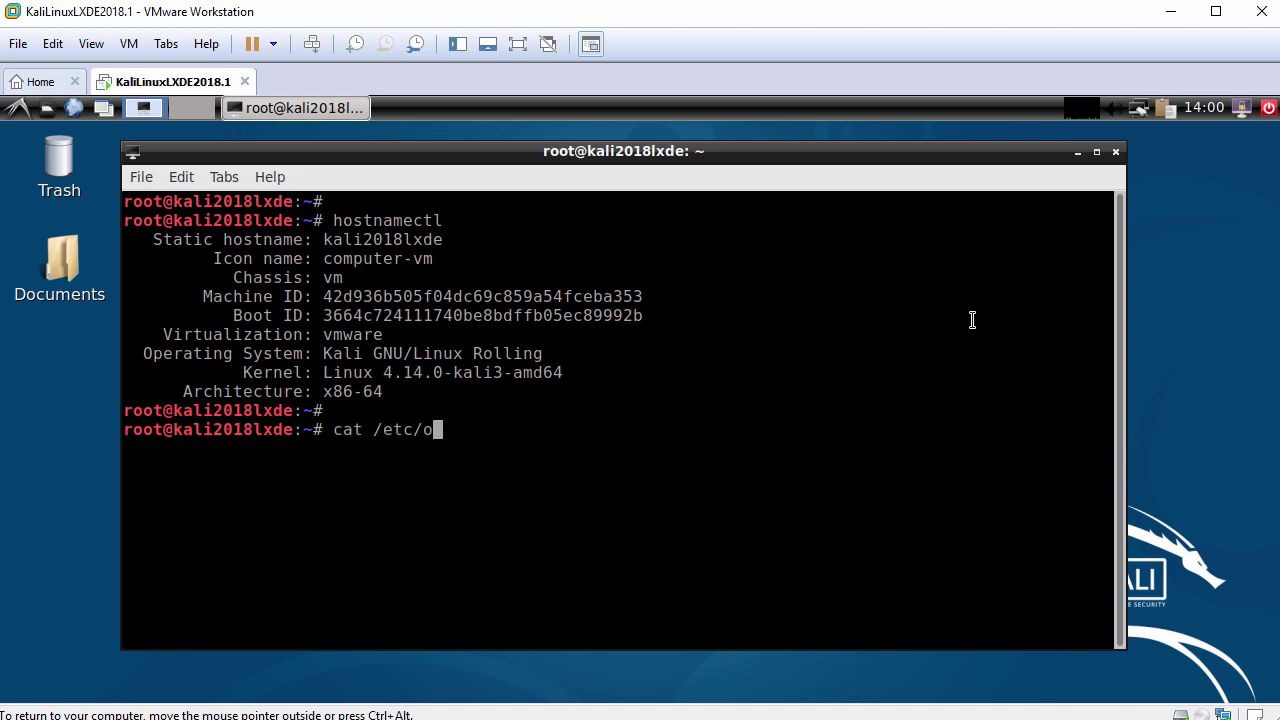
{"action": "key", "text": "Tab"}
{"action": "key", "text": "Return"}
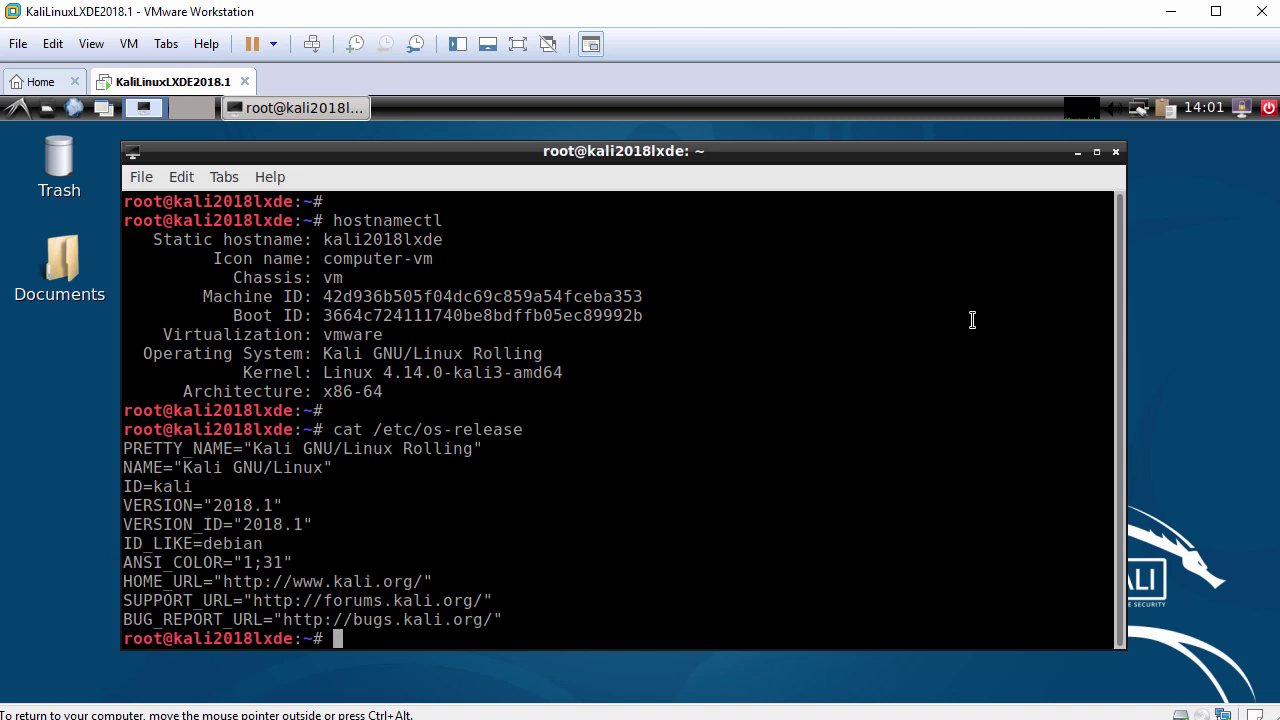
{"action": "key", "text": "Return"}
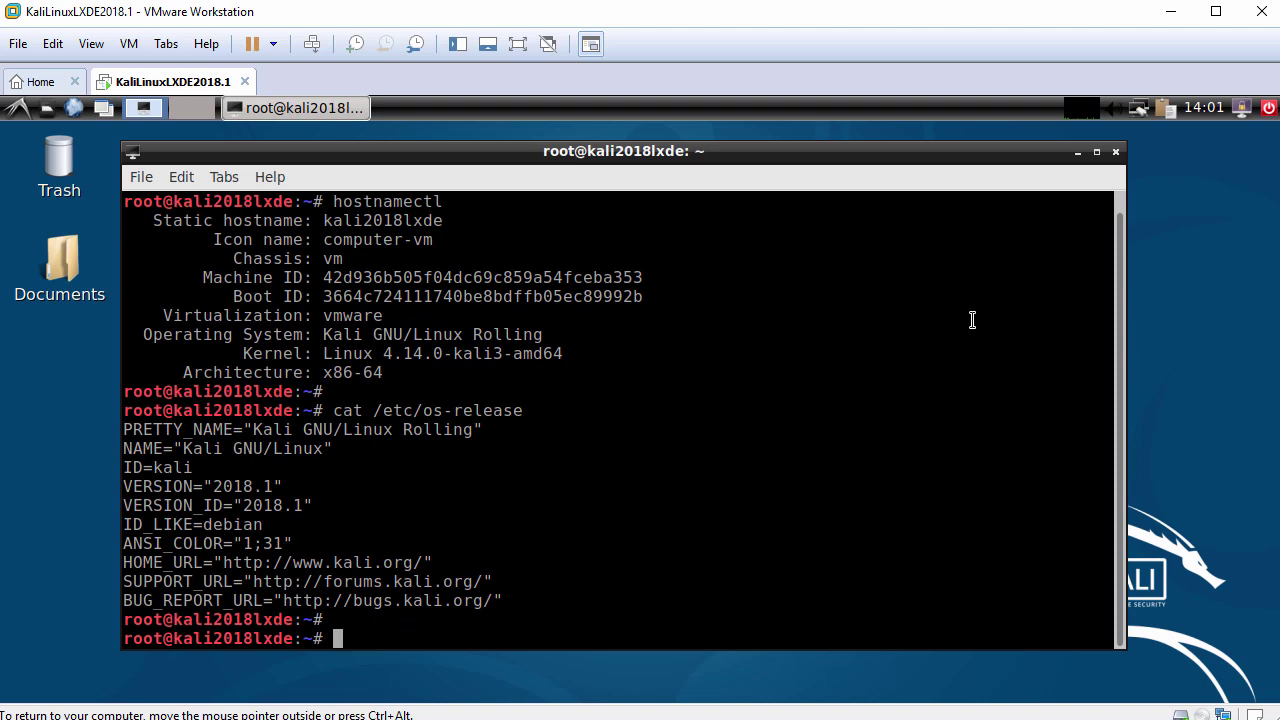
Check the status of open-vm-tools.service with systemctl and highlight its Active state.
{"action": "type", "text": "systemctl "}
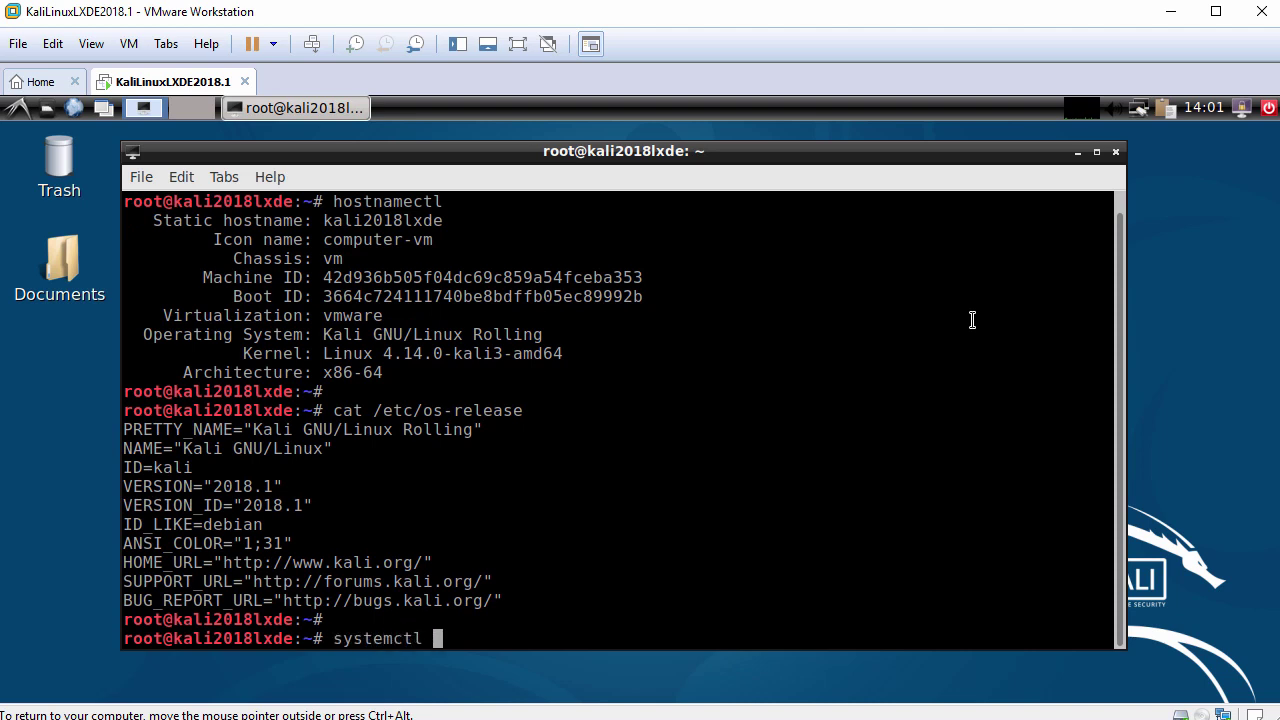
{"action": "type", "text": "status open-vm"}
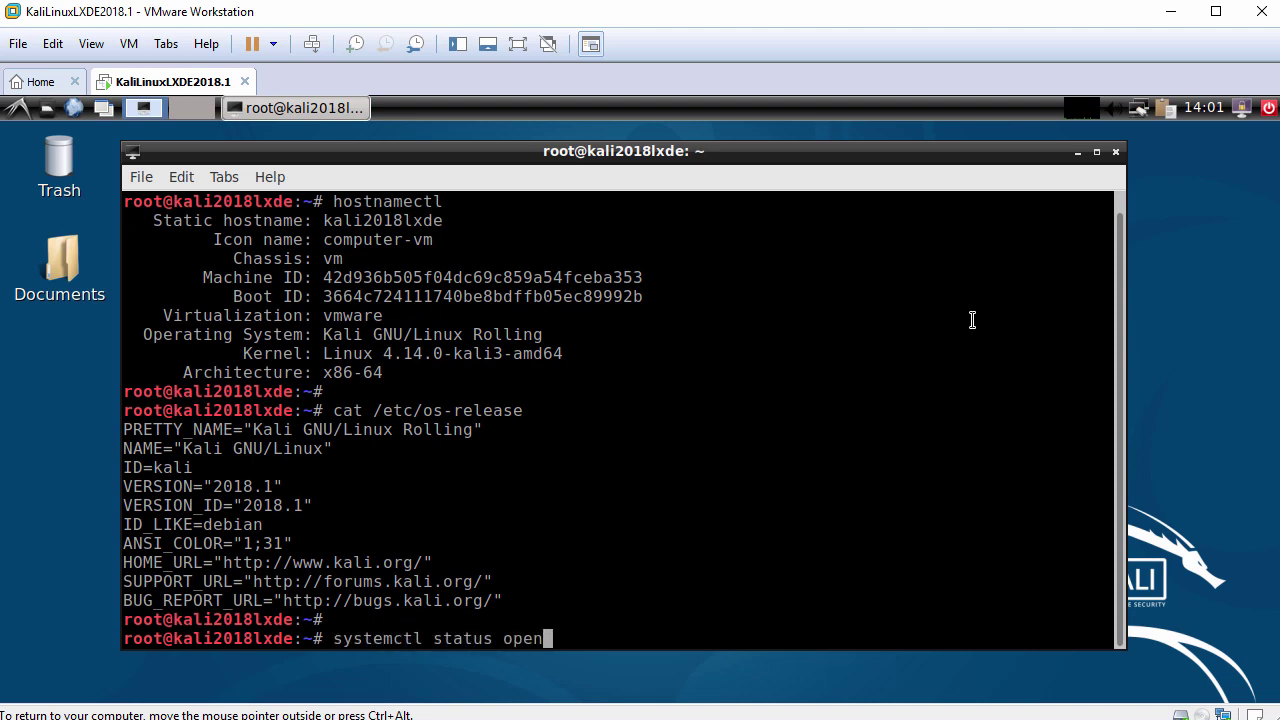
{"action": "key", "text": "Tab"}
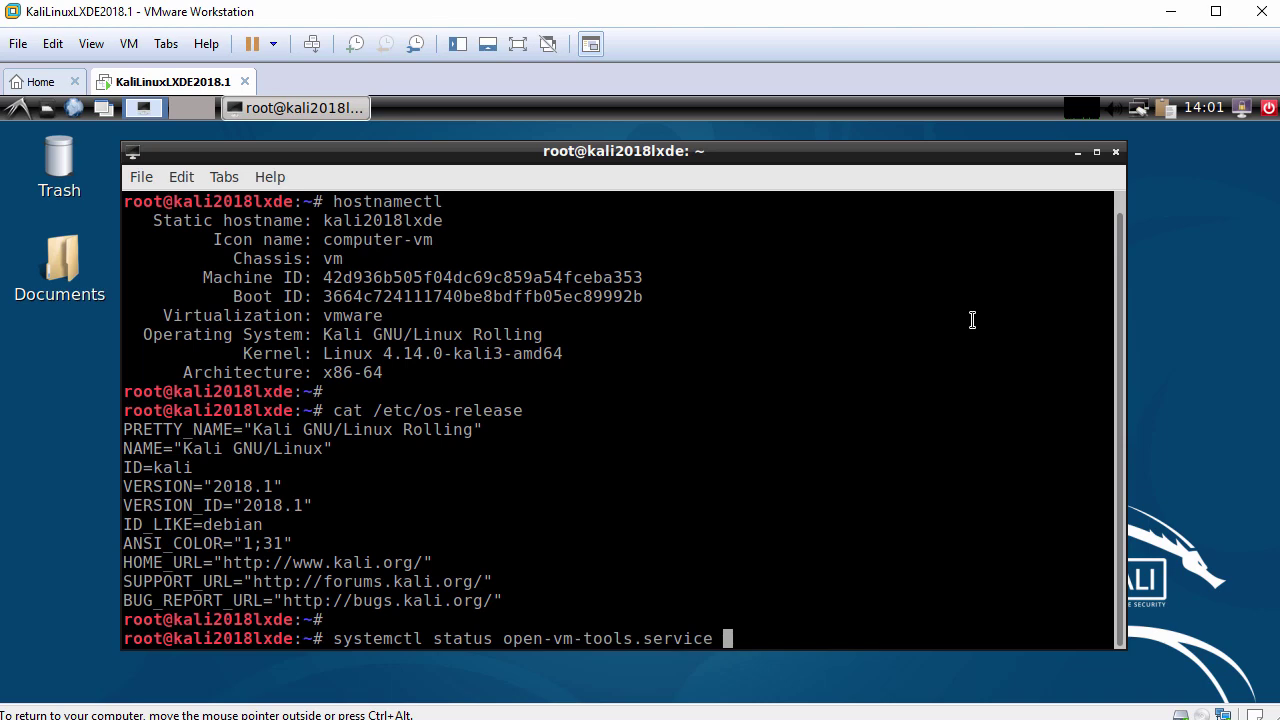
{"action": "key", "text": "Return"}
{"action": "key", "text": "Return"}
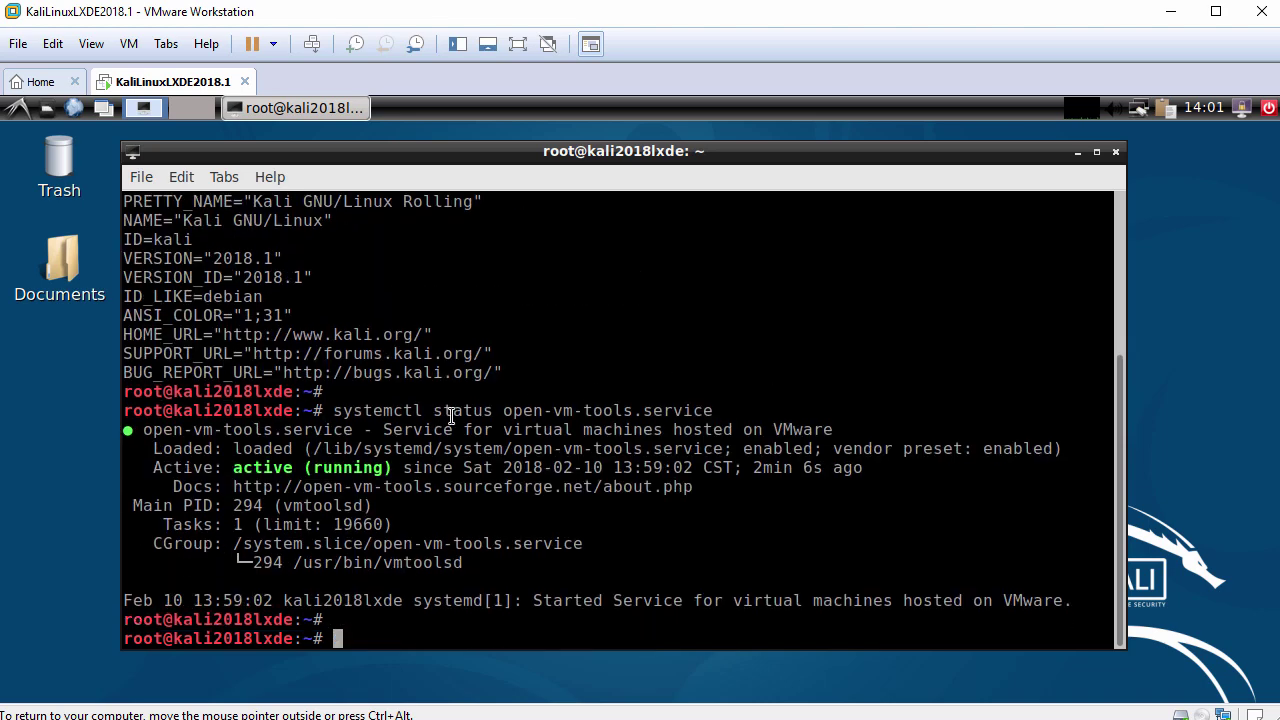
{"action": "left_click_drag", "start_coordinate": [155, 467], "coordinate": [392, 467]}
{"action": "type", "text": "pin"}
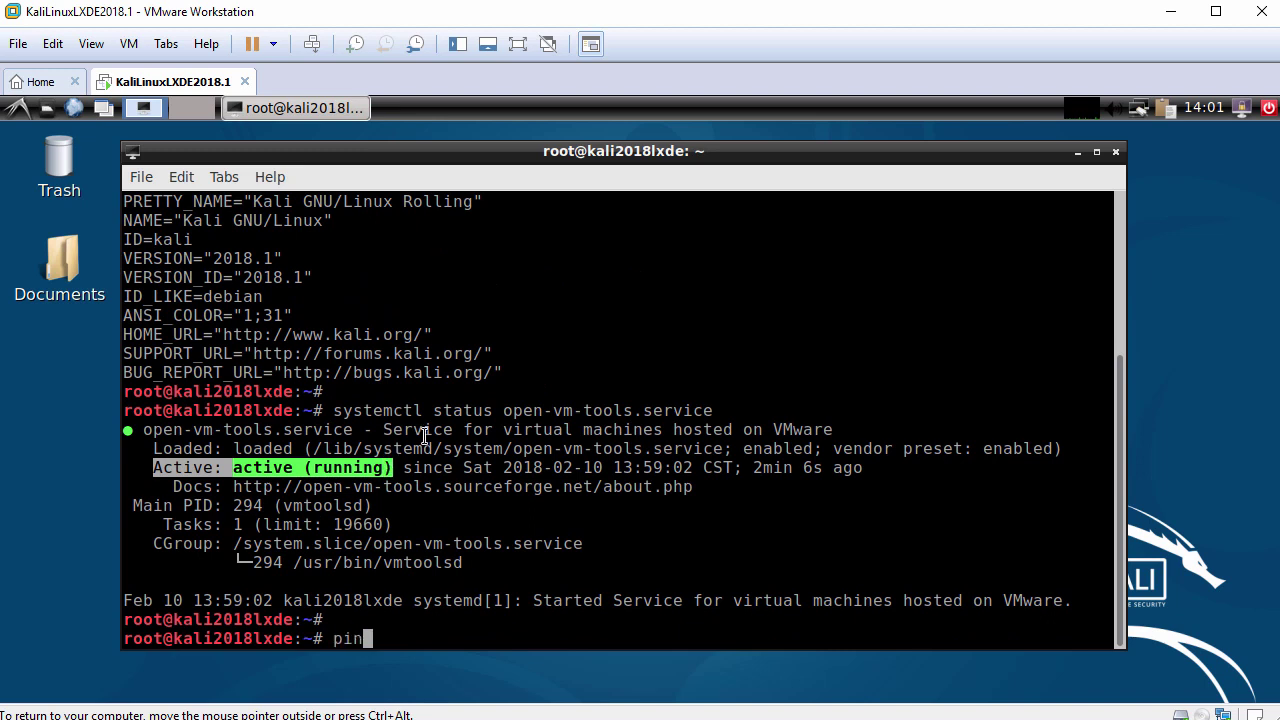
{"action": "type", "text": "g -c 3 www.google.com"}
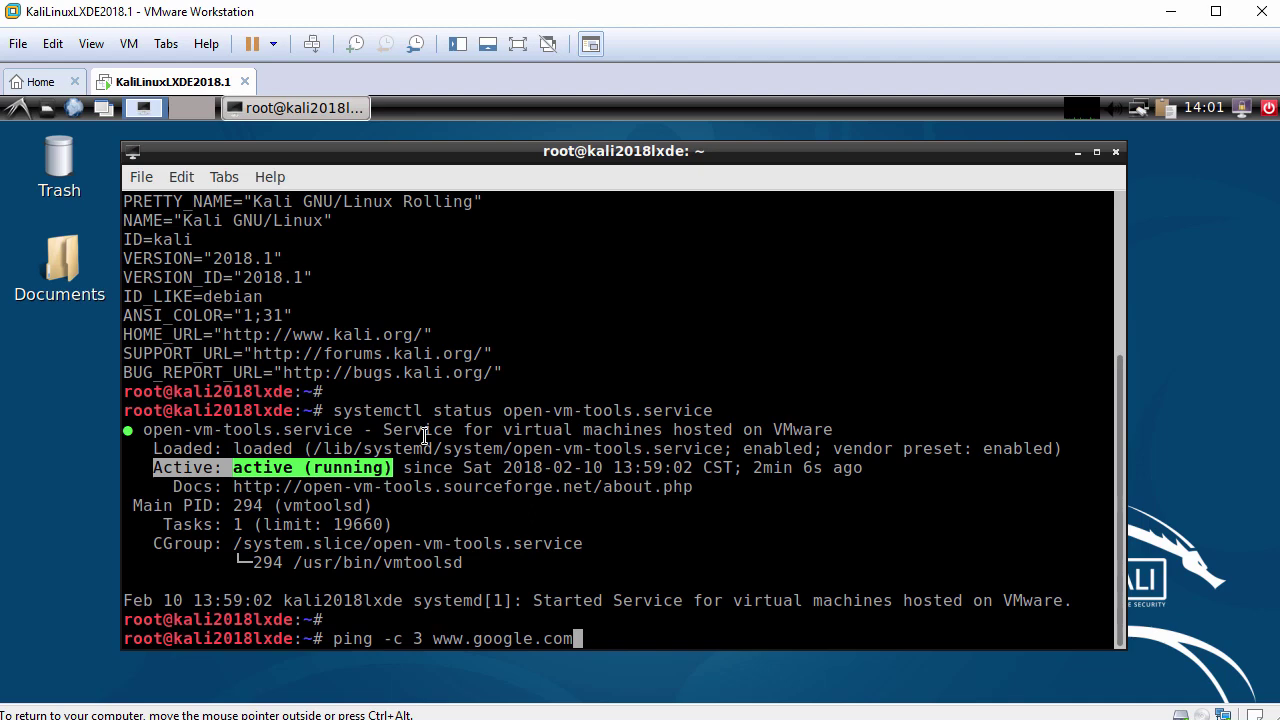
{"action": "key", "text": "Return"}
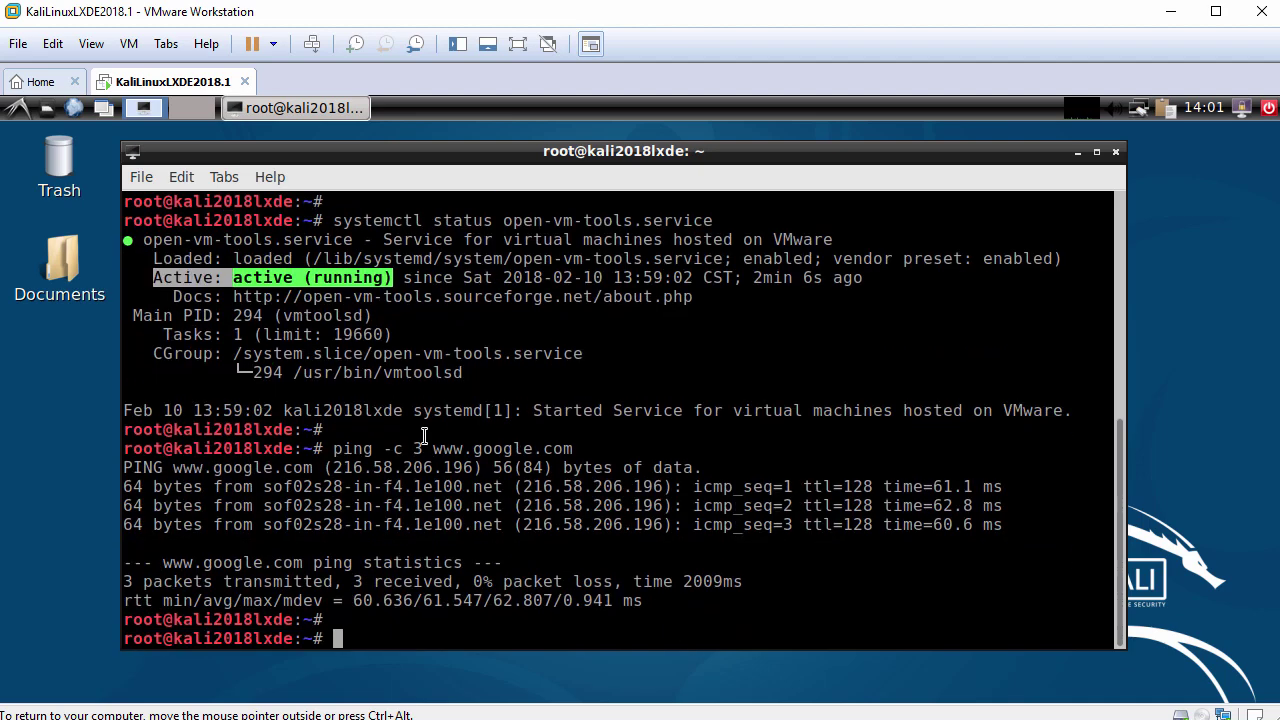
{"action": "type", "text": "exit"}
{"action": "key", "text": "Return"}
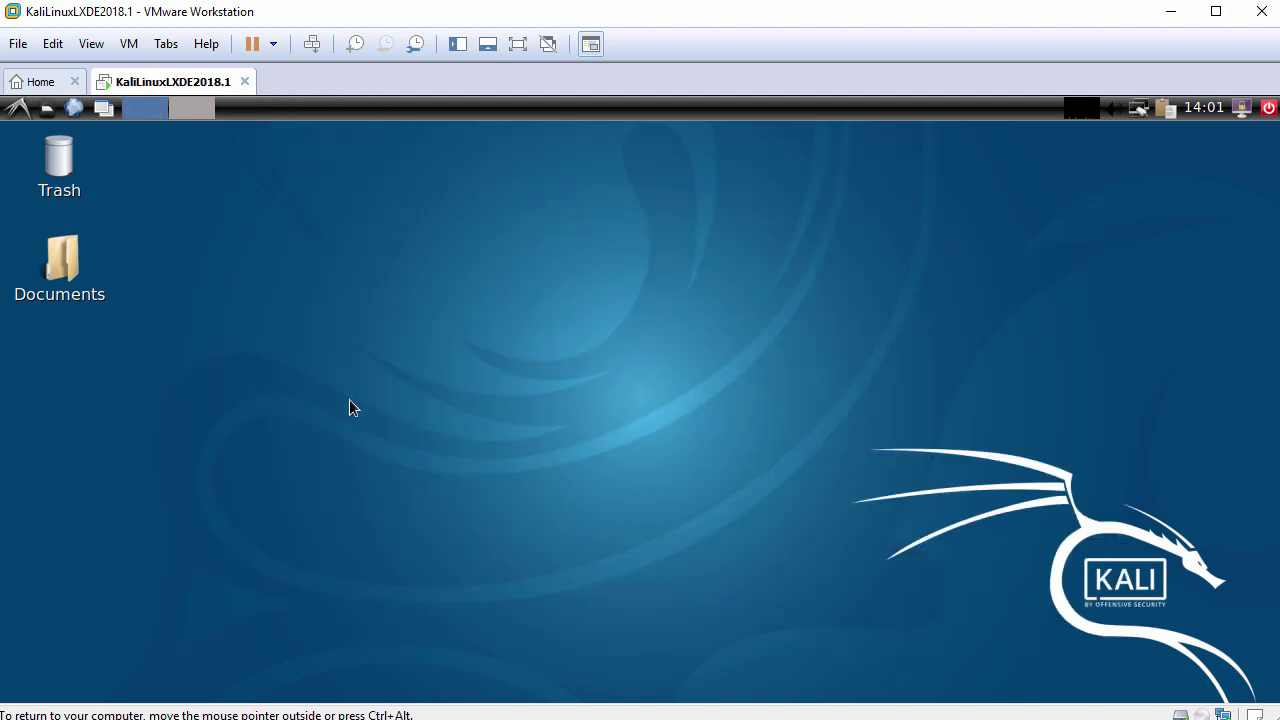
Browse the installed application categories from Information Gathering through System Services, plus Usual applications and Preferences.
{"action": "left_click", "coordinate": [18, 112]}
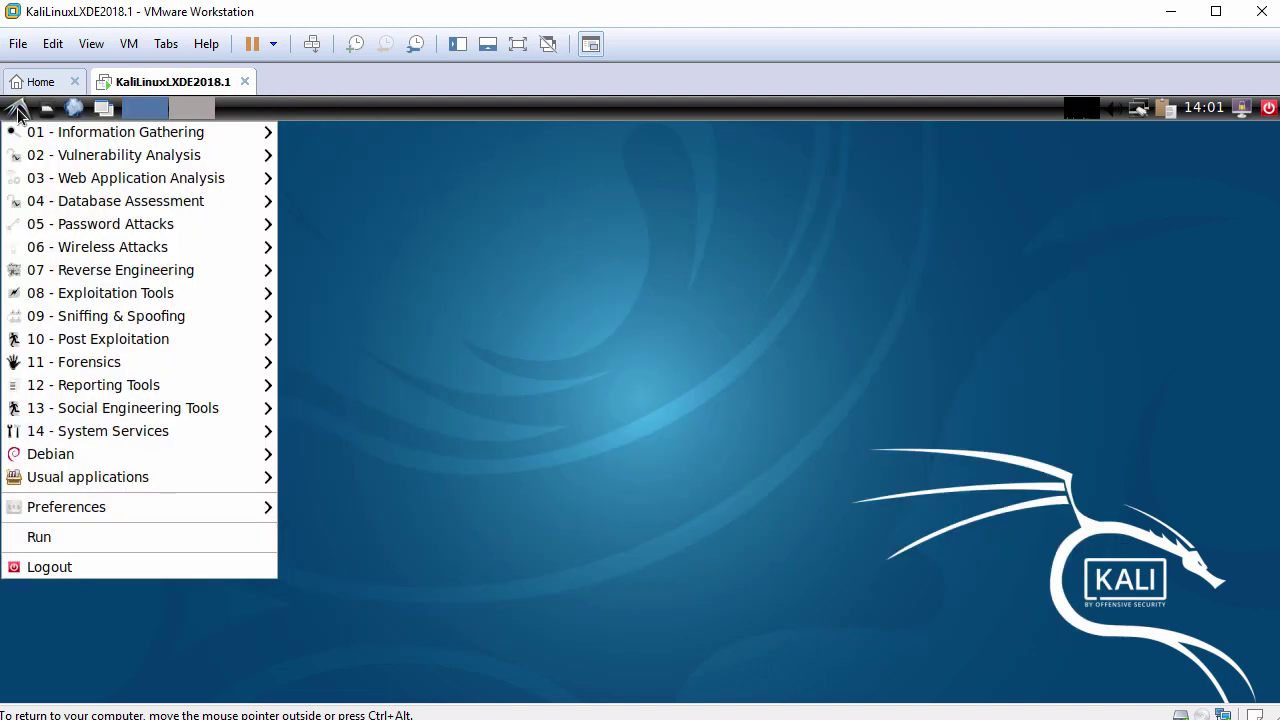
{"action": "mouse_move", "coordinate": [63, 138]}
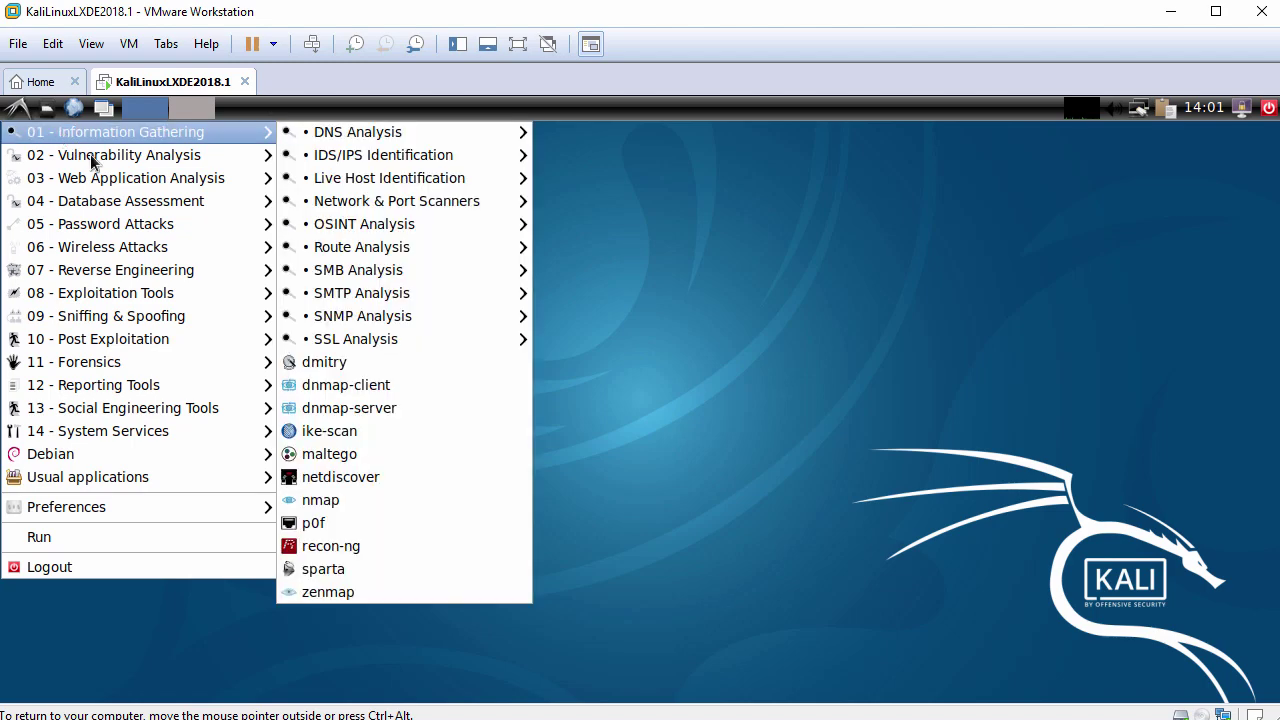
{"action": "mouse_move", "coordinate": [91, 162]}
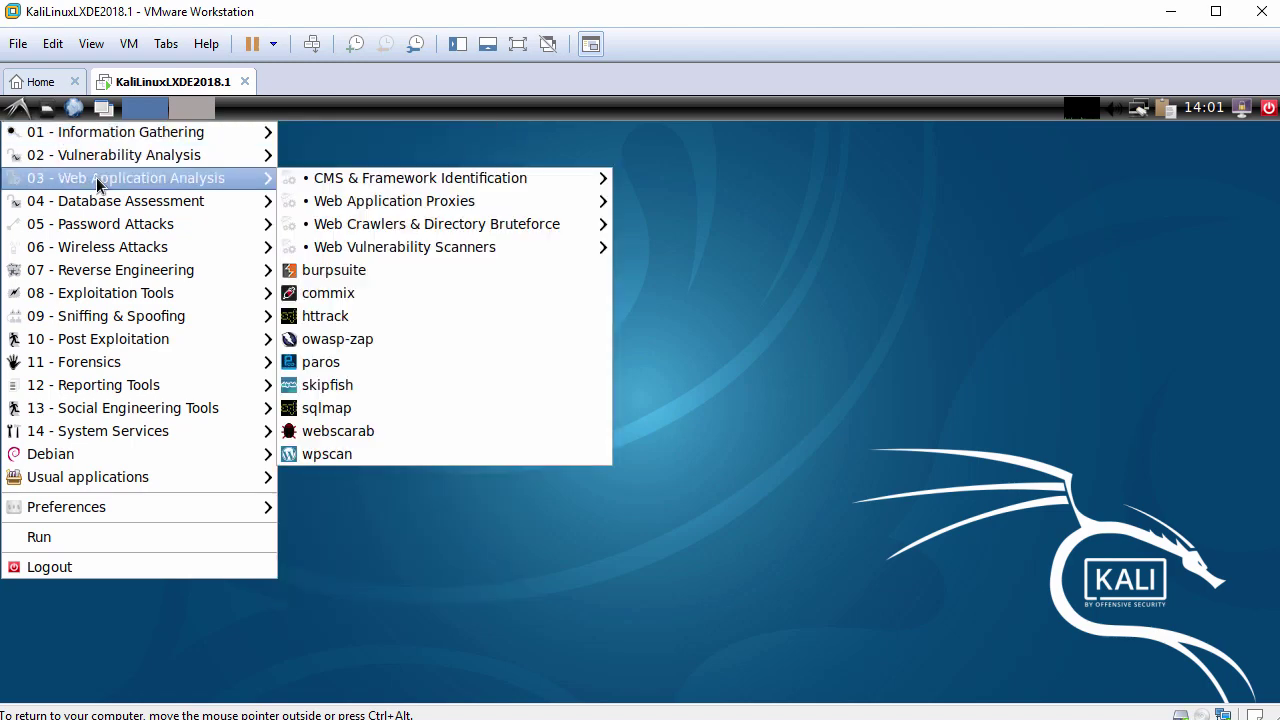
{"action": "mouse_move", "coordinate": [99, 200]}
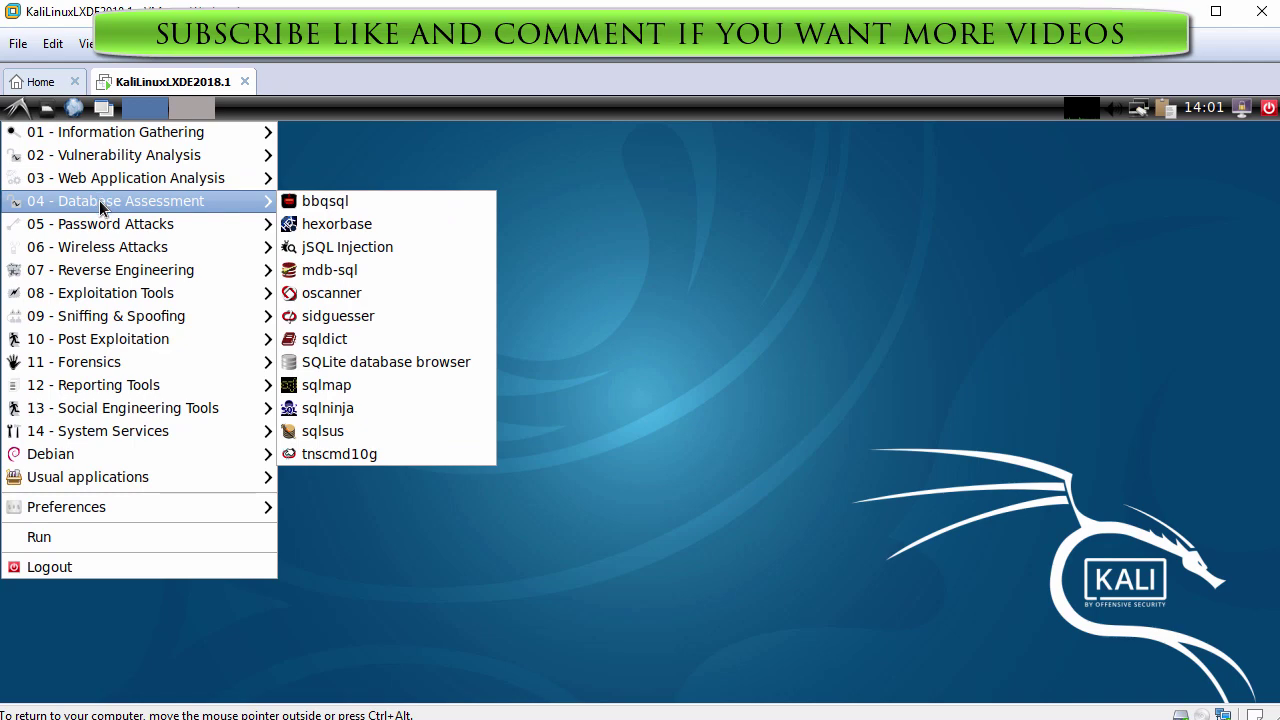
{"action": "mouse_move", "coordinate": [106, 222]}
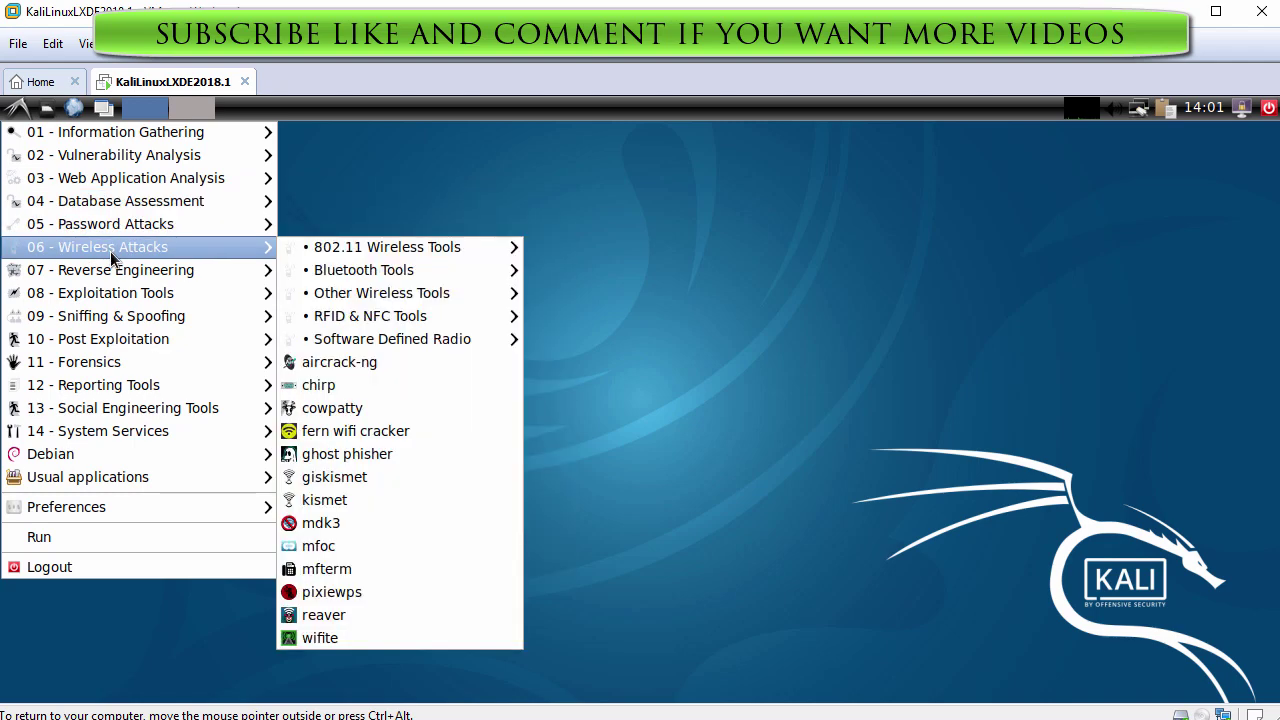
{"action": "mouse_move", "coordinate": [112, 268]}
{"action": "mouse_move", "coordinate": [114, 290]}
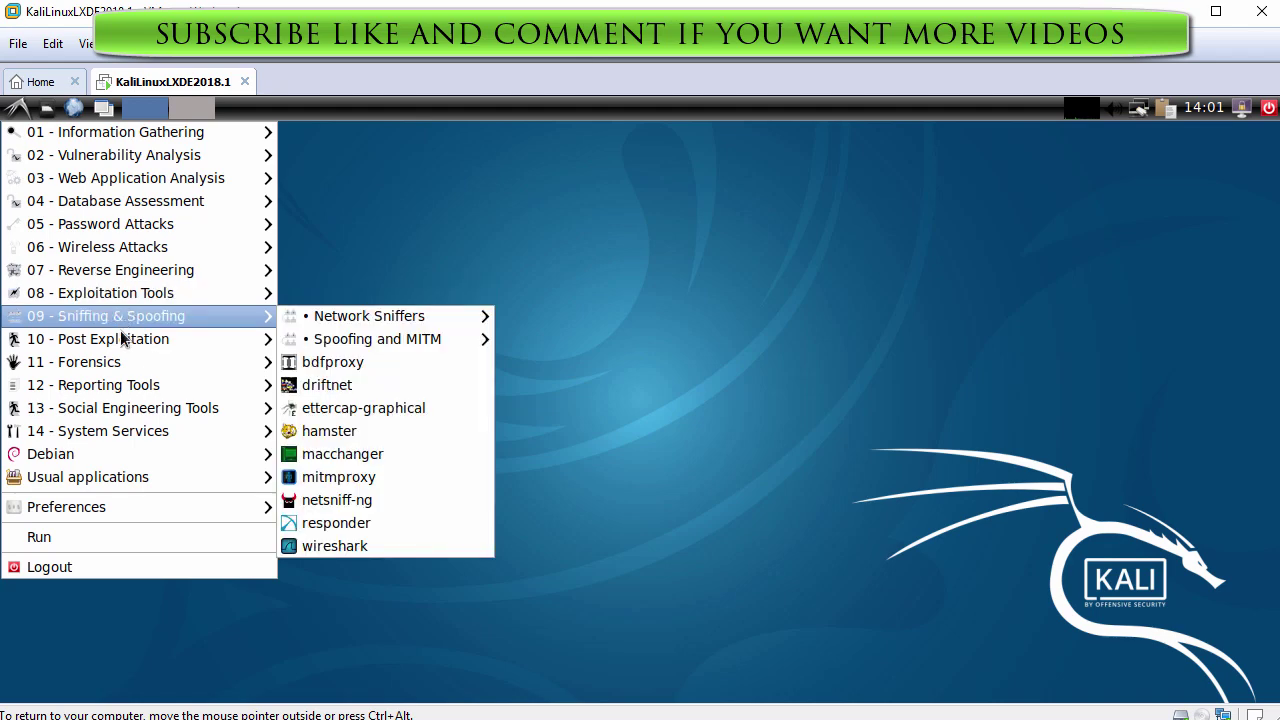
{"action": "mouse_move", "coordinate": [120, 339]}
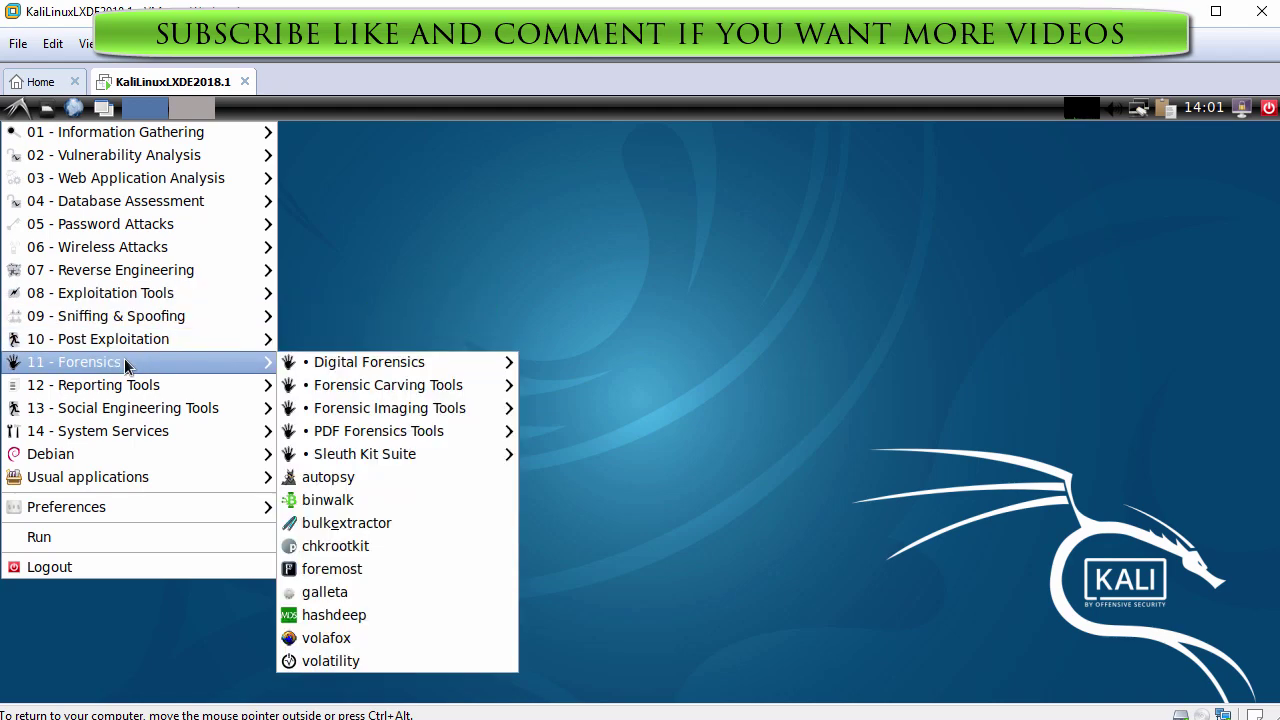
{"action": "mouse_move", "coordinate": [124, 385]}
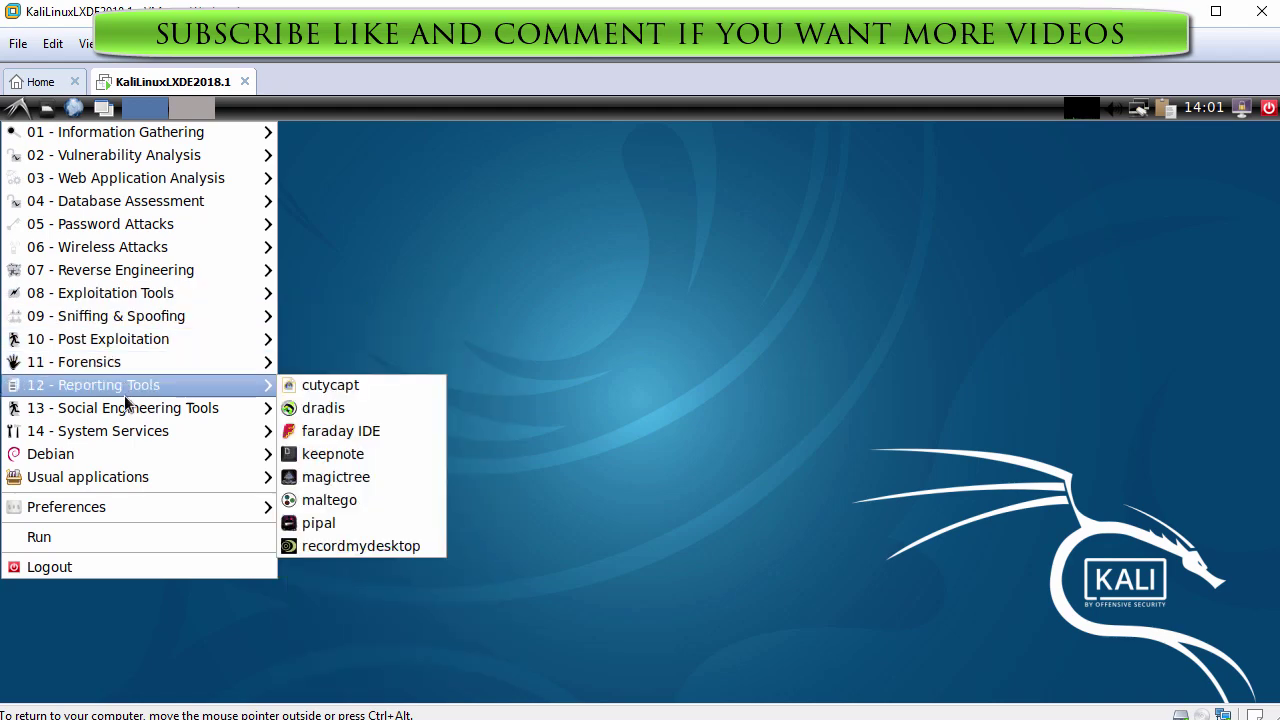
{"action": "mouse_move", "coordinate": [124, 408]}
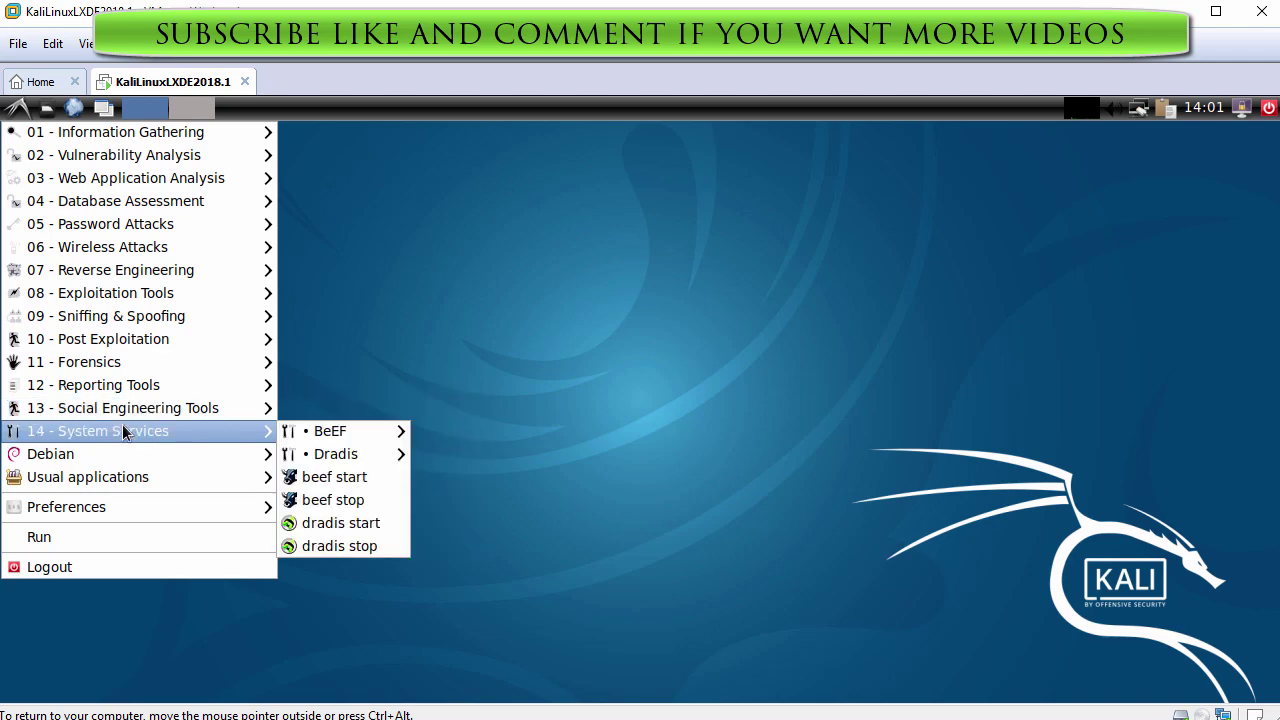
{"action": "mouse_move", "coordinate": [113, 478]}
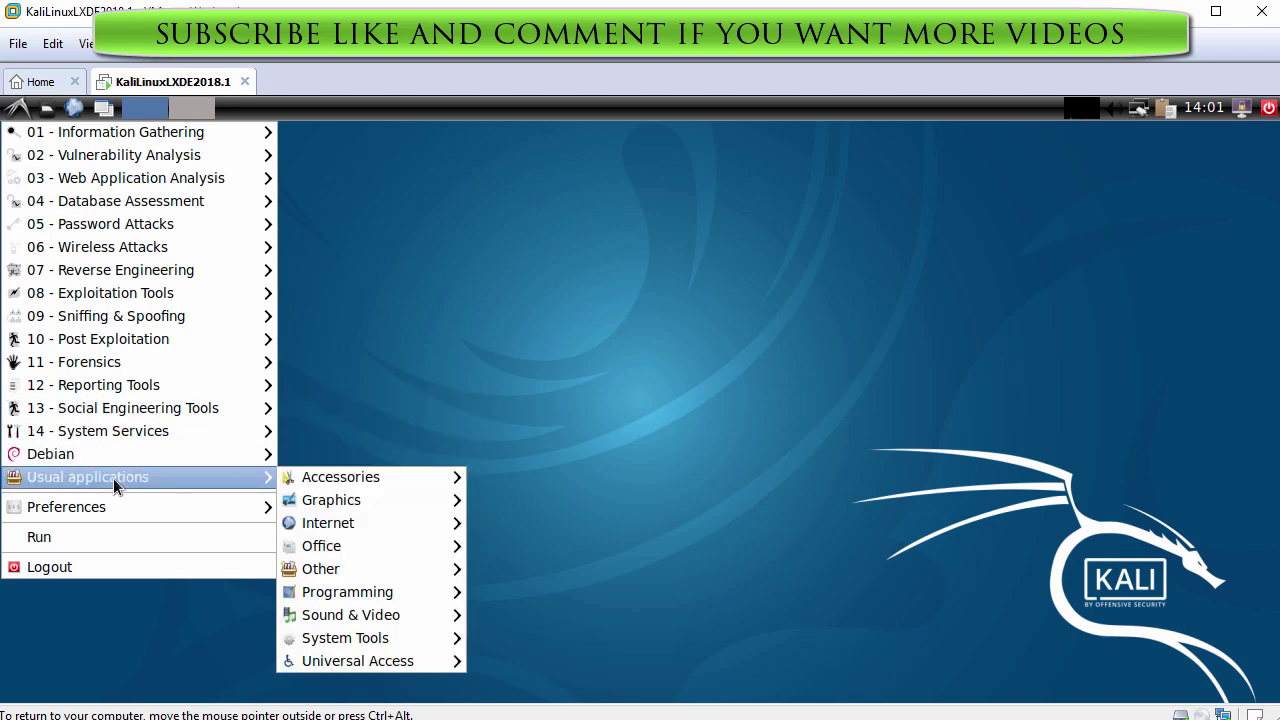
{"action": "mouse_move", "coordinate": [111, 502]}
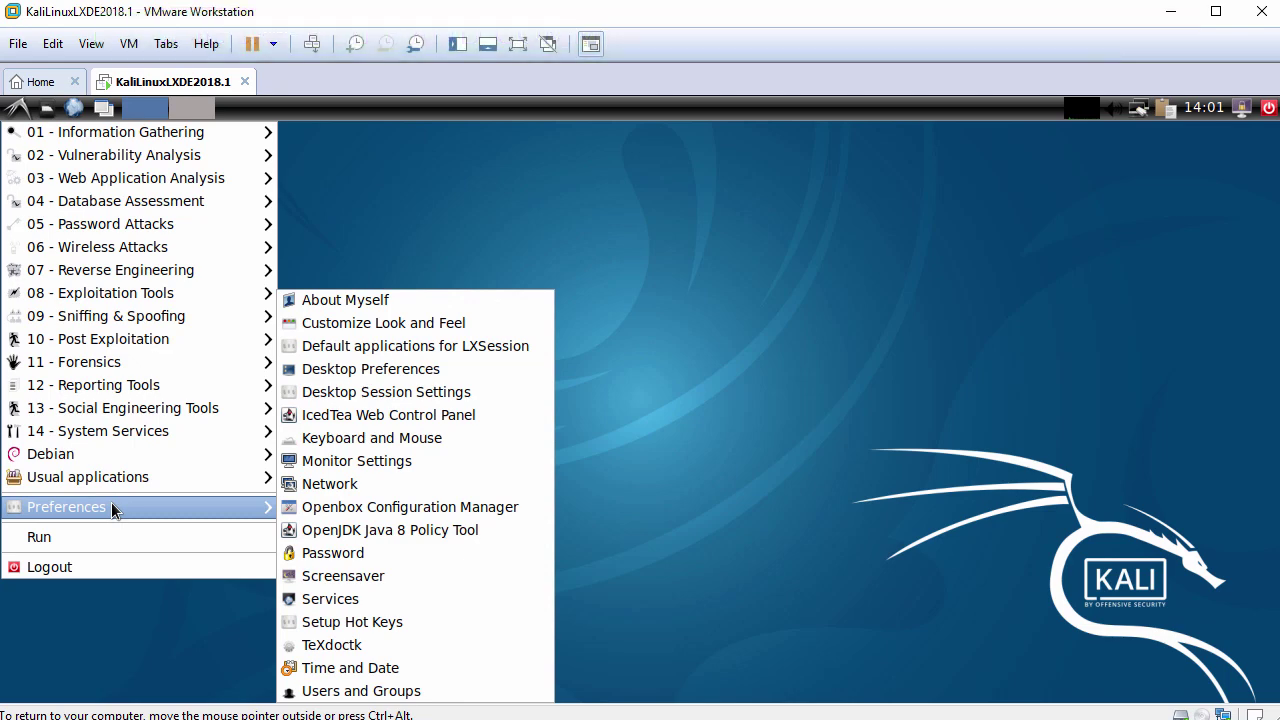